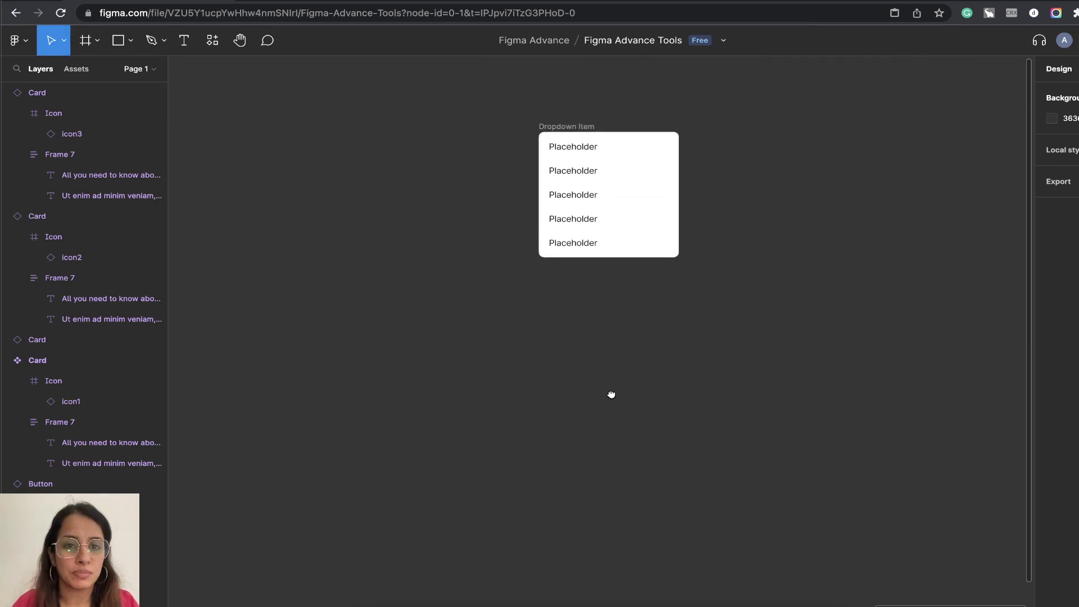
- Draw a new frame about 349 × 85 beside the Dropdown Item list
drag(886, 139, 328, 114)
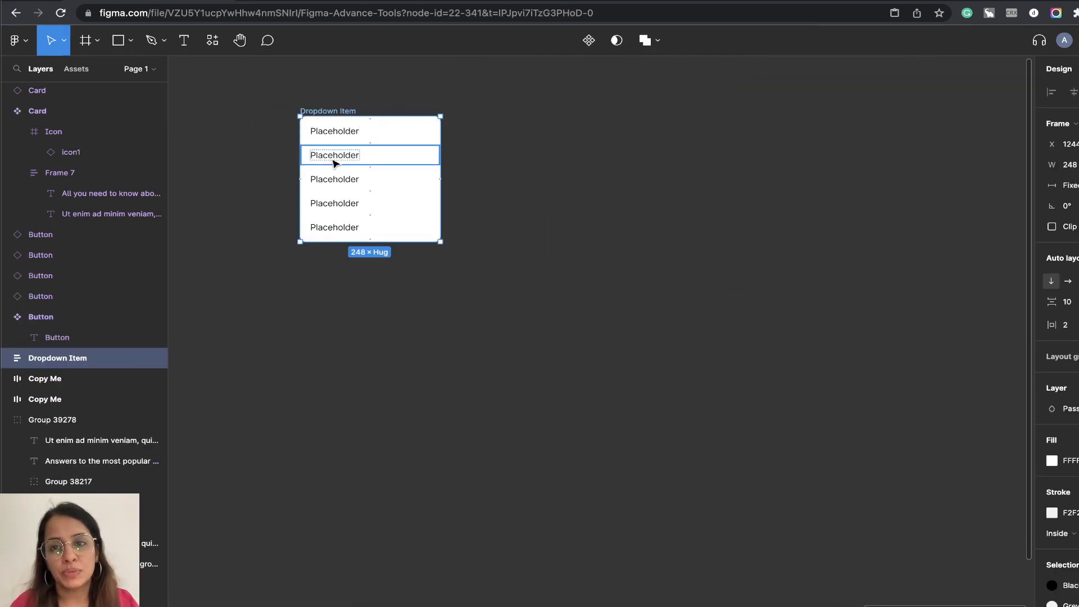
click(96, 41)
click(94, 71)
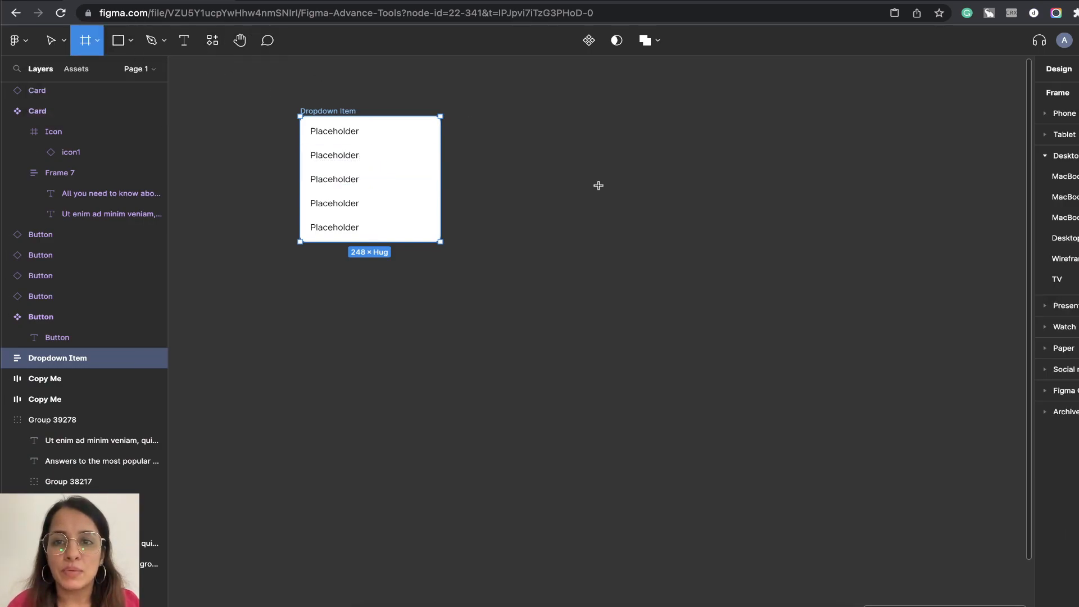
drag(538, 199, 735, 243)
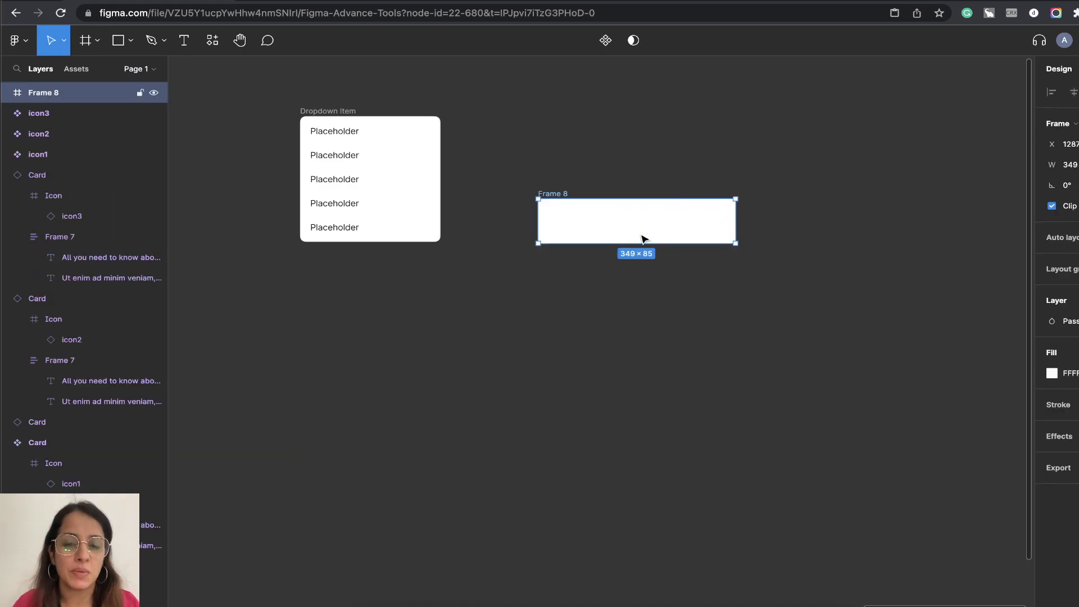
- Add the text "list item text placeholder" inside the new frame
key(t)
click(624, 226)
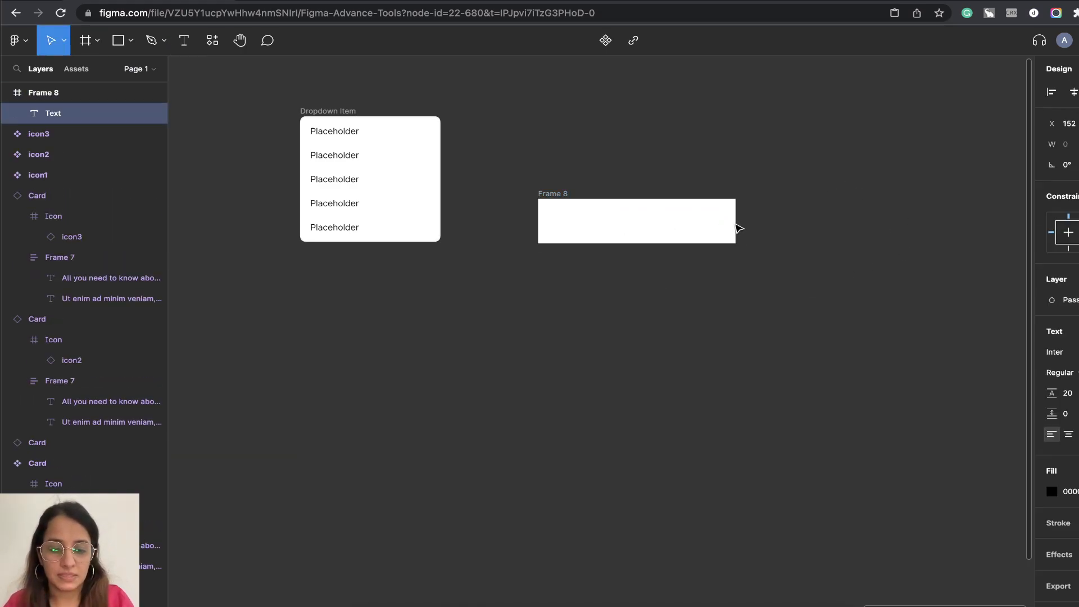
text(list)
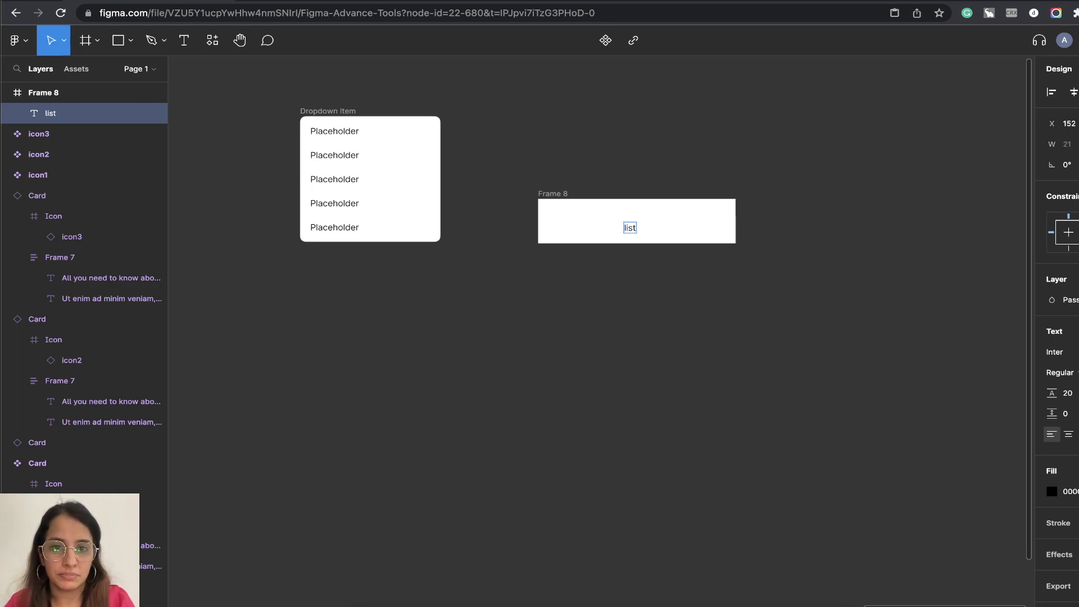
text( item)
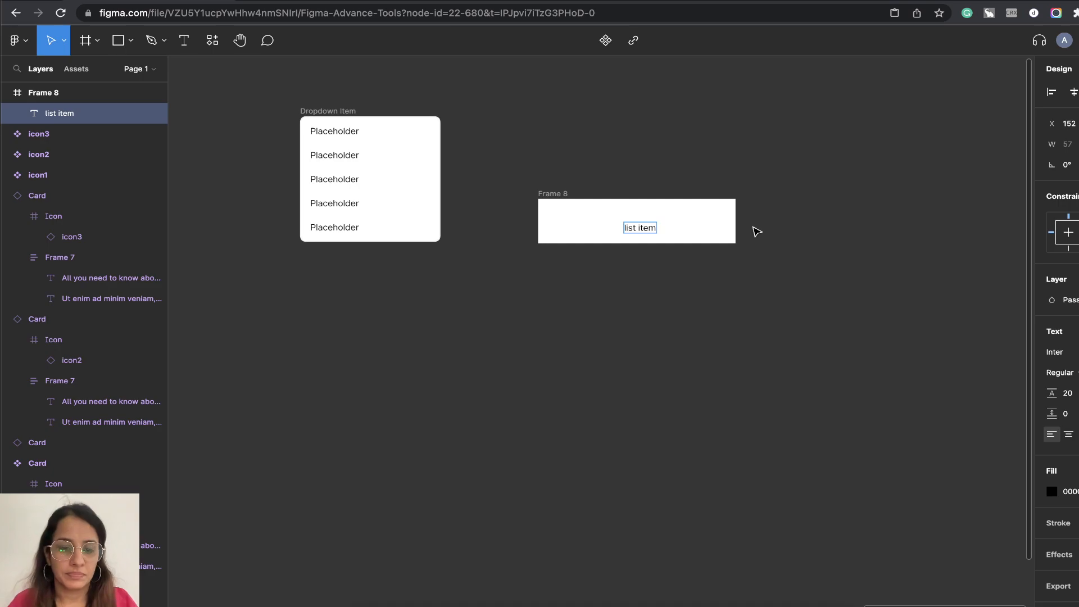
text( text)
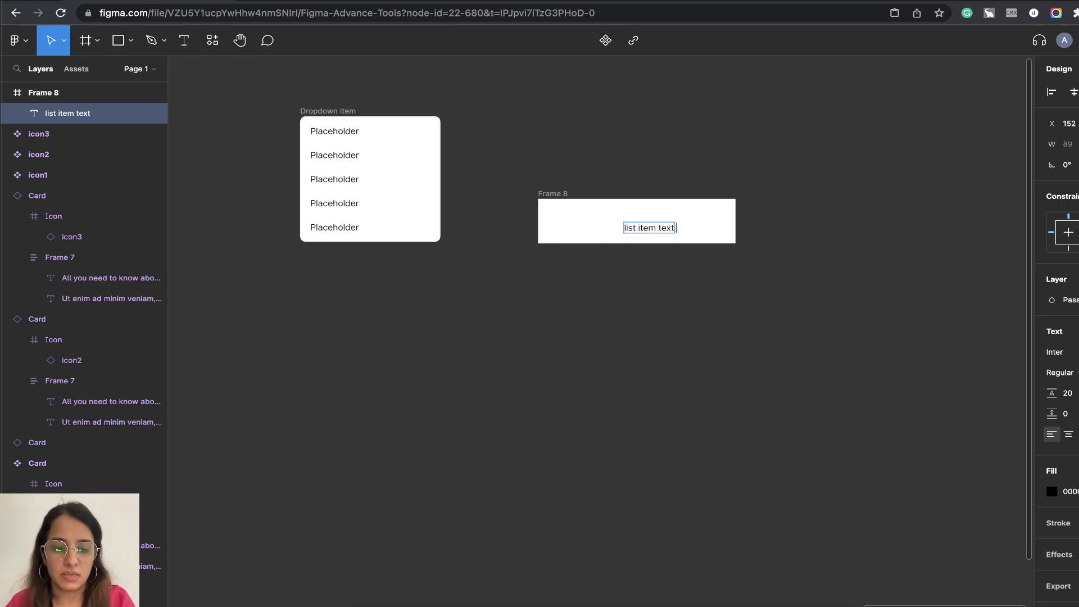
text( placeholder)
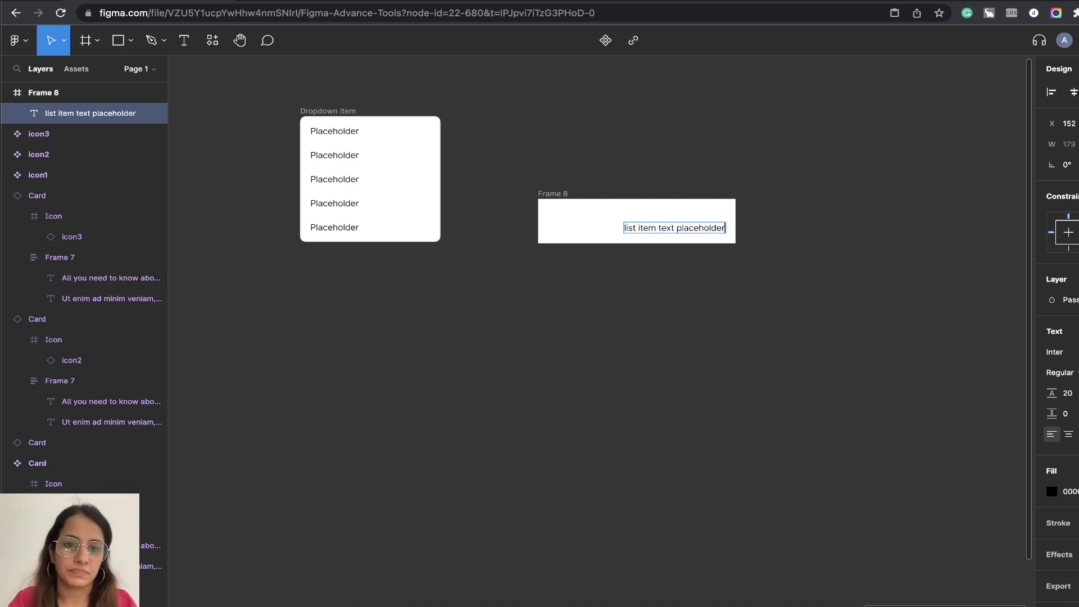
key(Escape)
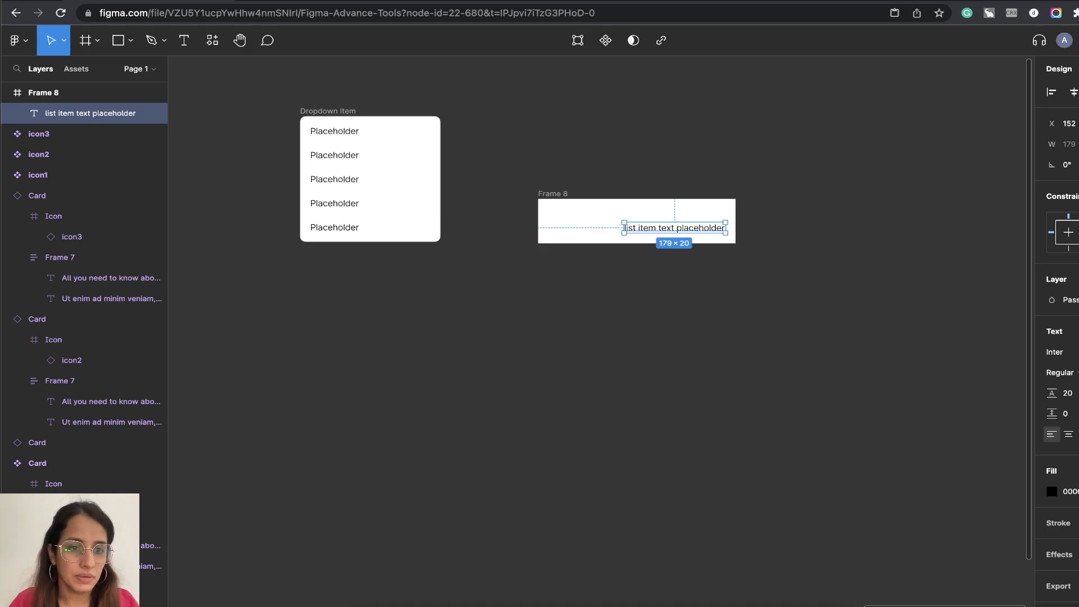
- Set the placeholder text to Medium weight at size 20 and centre it within the frame
click(1068, 379)
click(1073, 387)
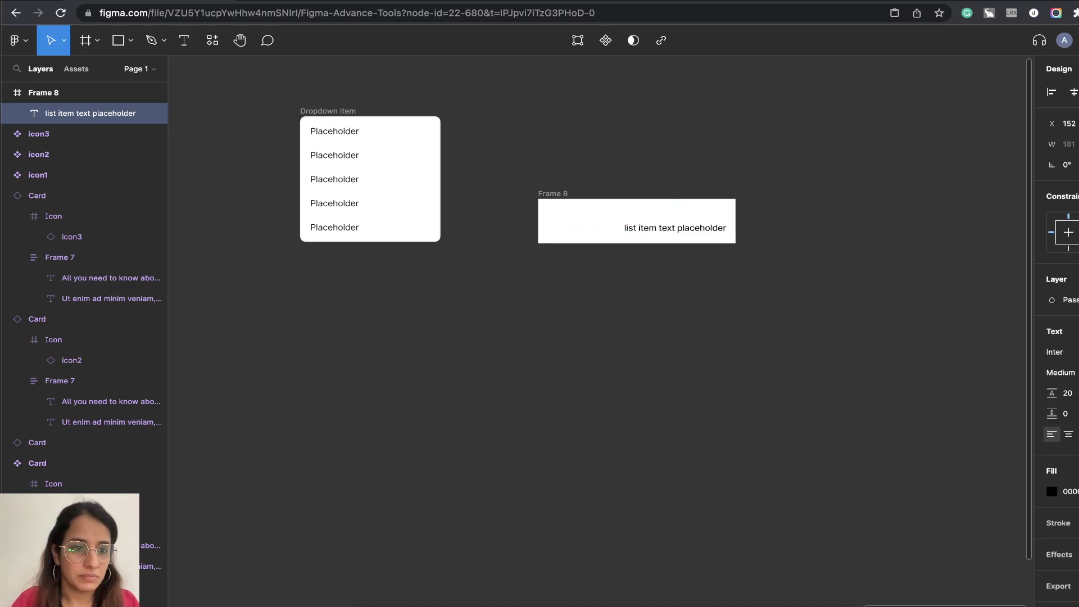
text(20)
key(Return)
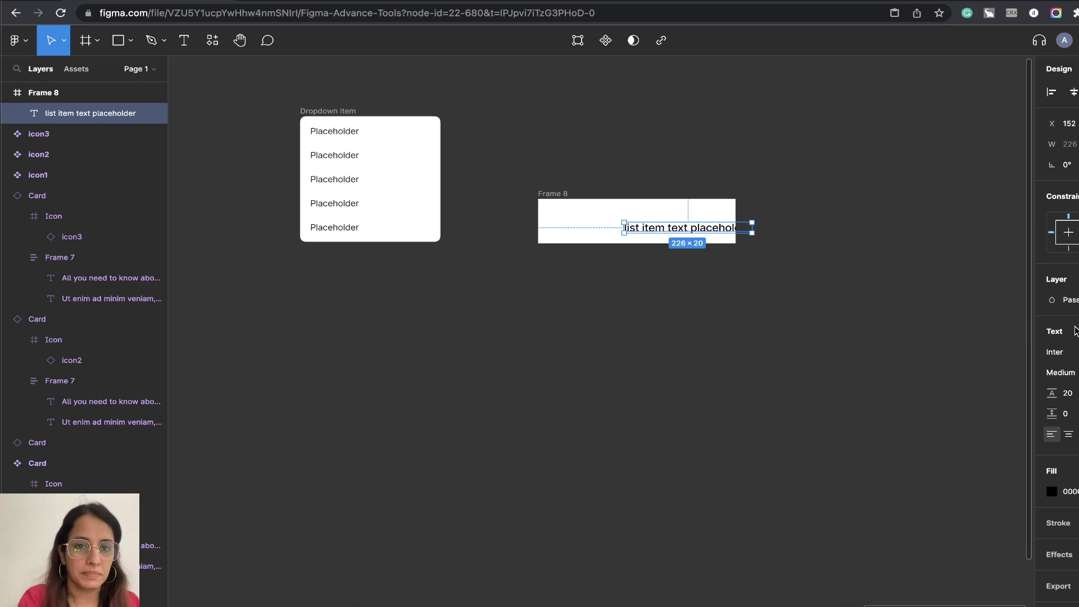
drag(669, 228, 620, 225)
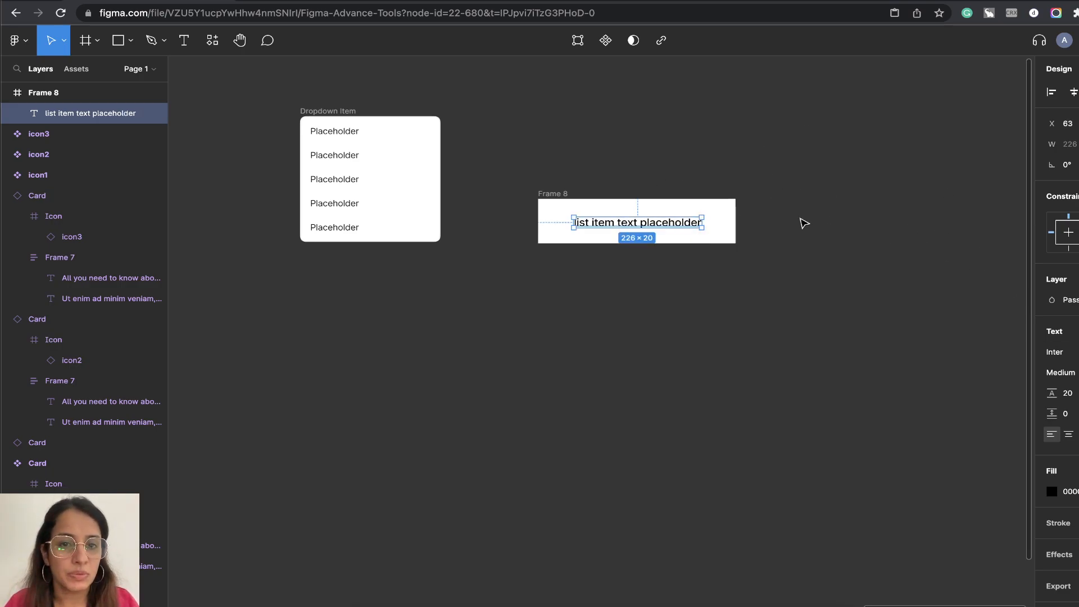
- Apply auto layout to Frame 8 and capitalize its text to read "List item text placeholder"
click(553, 194)
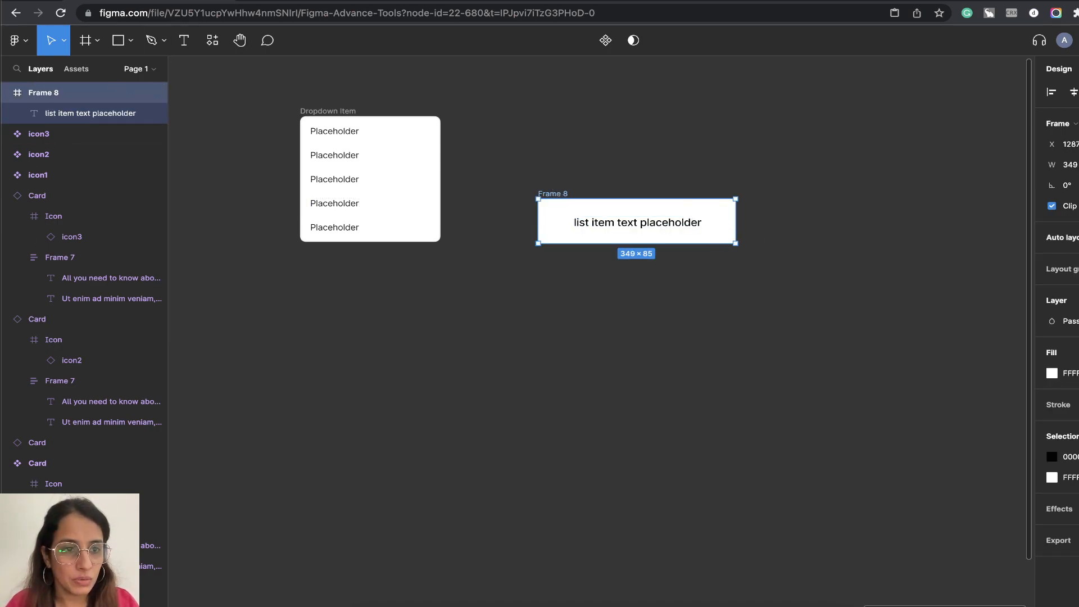
key(shift+a)
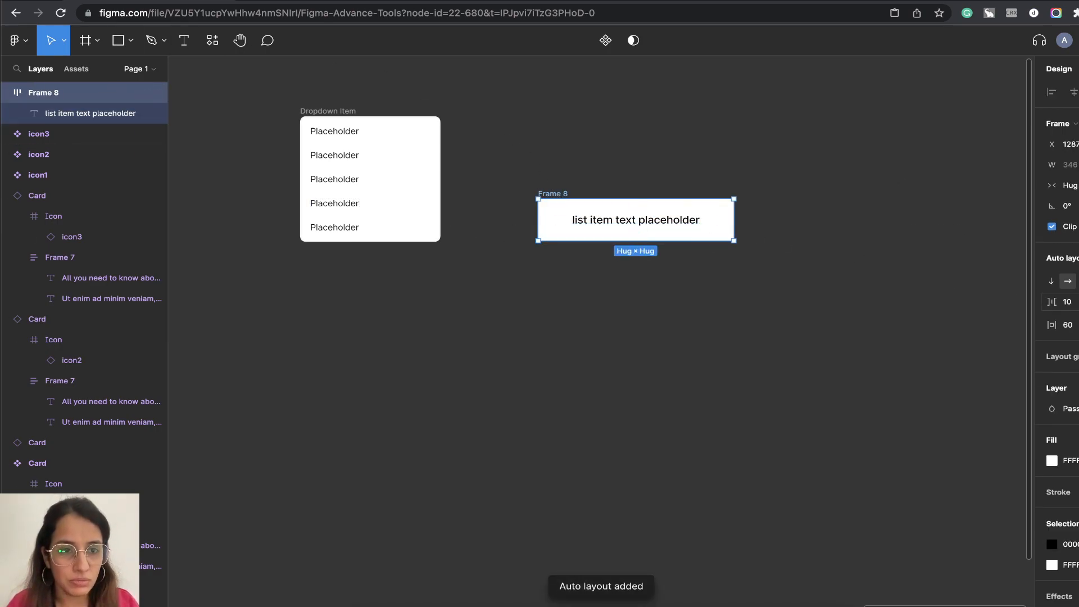
double_click(621, 224)
click(575, 220)
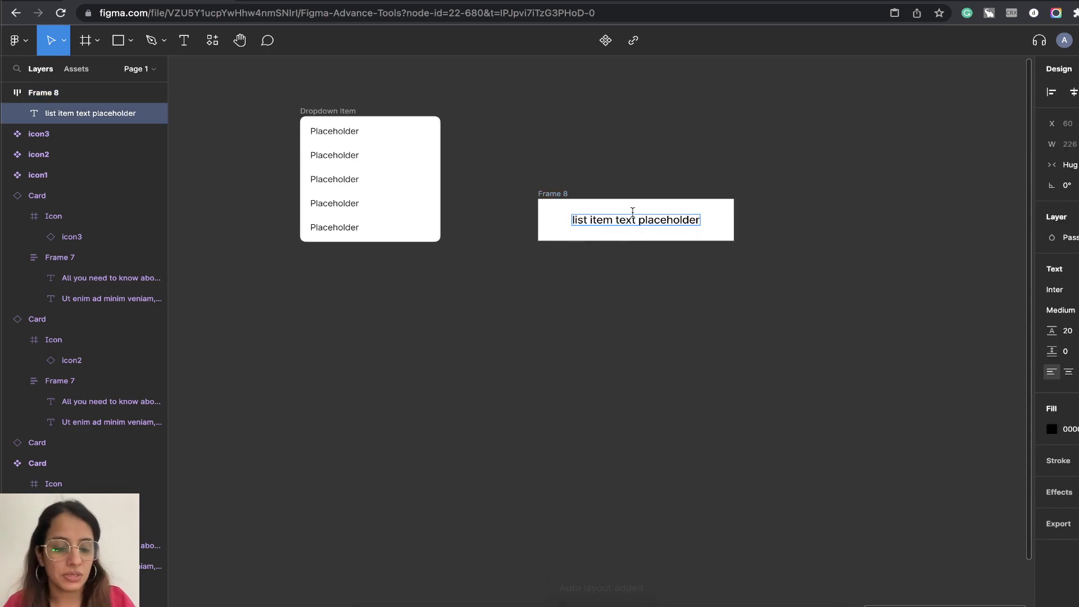
key(BackSpace)
text(L)
key(Escape)
- Set the horizontal padding of Frame 8 to 40
click(551, 194)
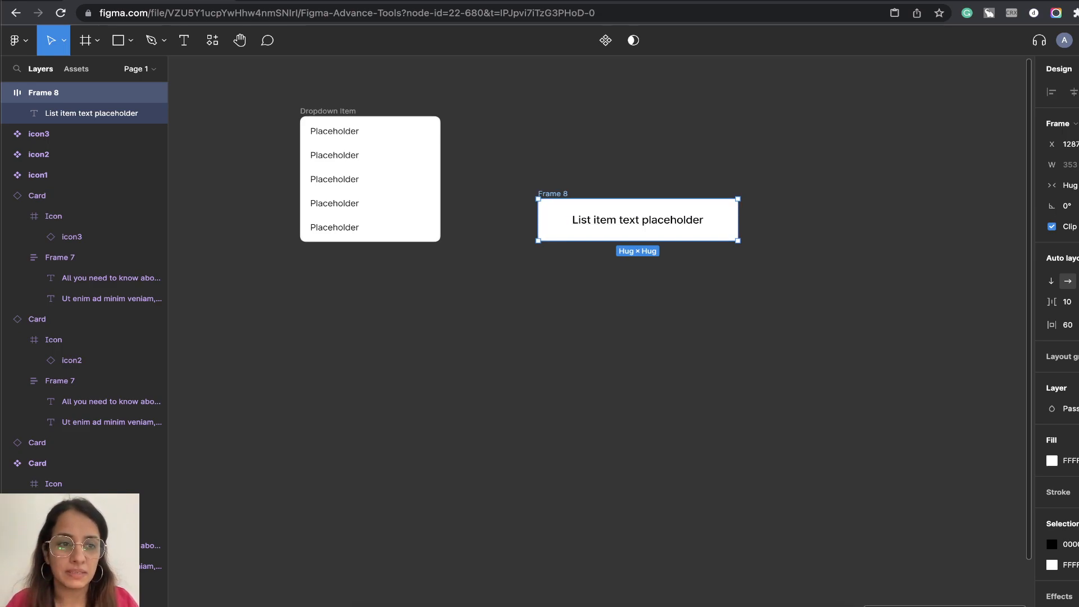
click(1076, 327)
key(Tab)
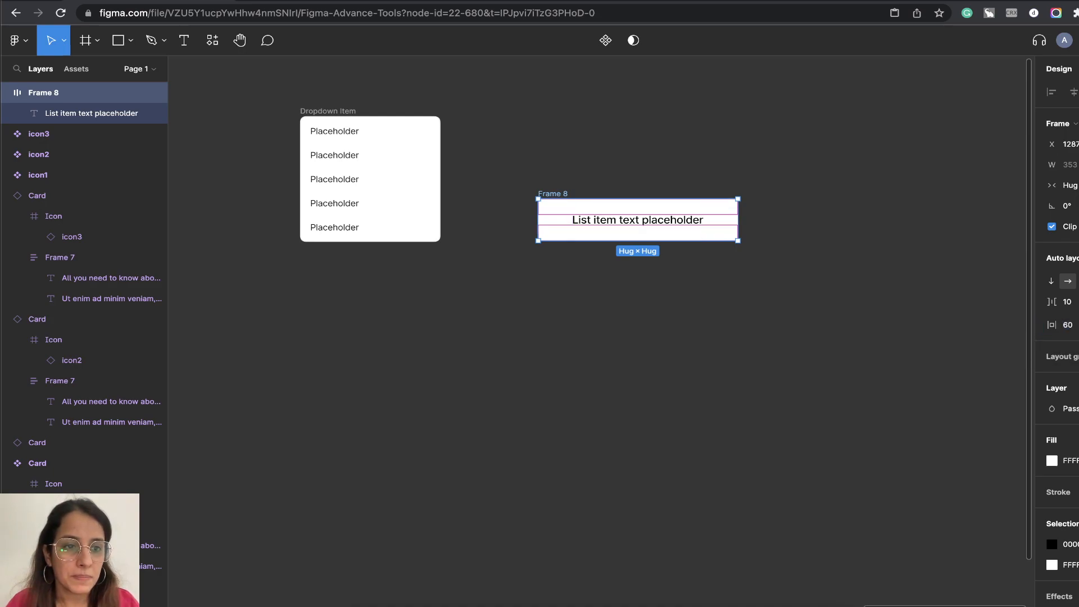
click(1044, 328)
text(40)
key(Return)
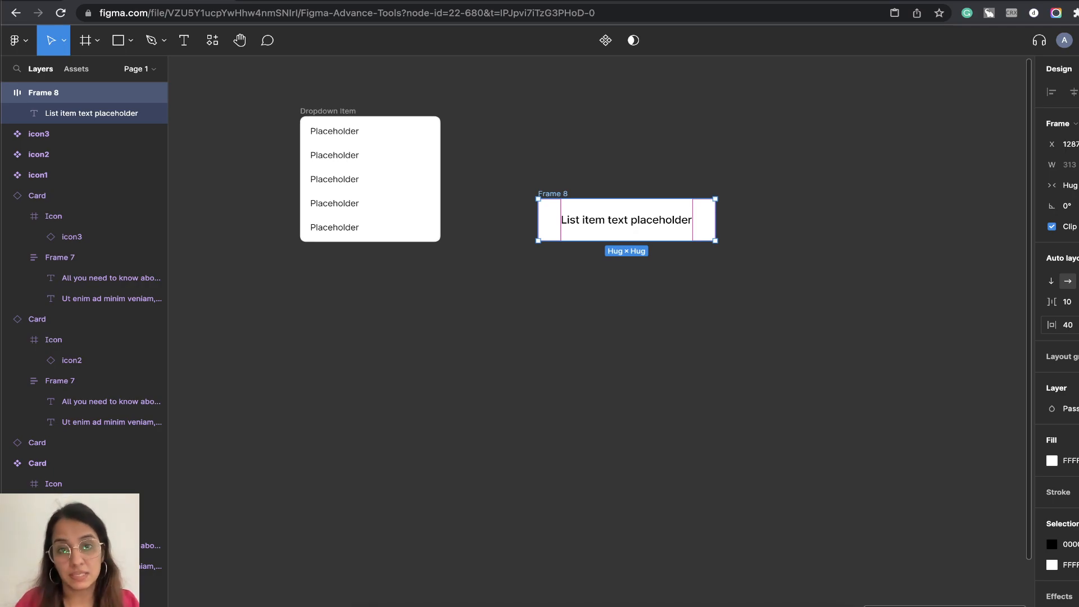
- Switch Frame 8 to individual side paddings and set the left padding to 20
click(1077, 326)
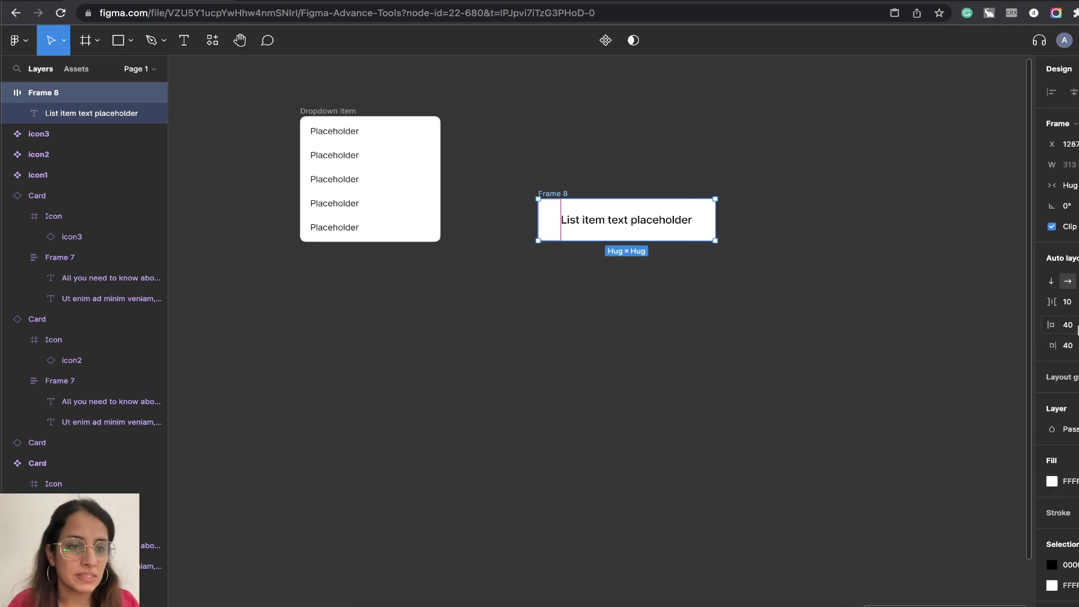
click(1041, 325)
text(20)
key(Return)
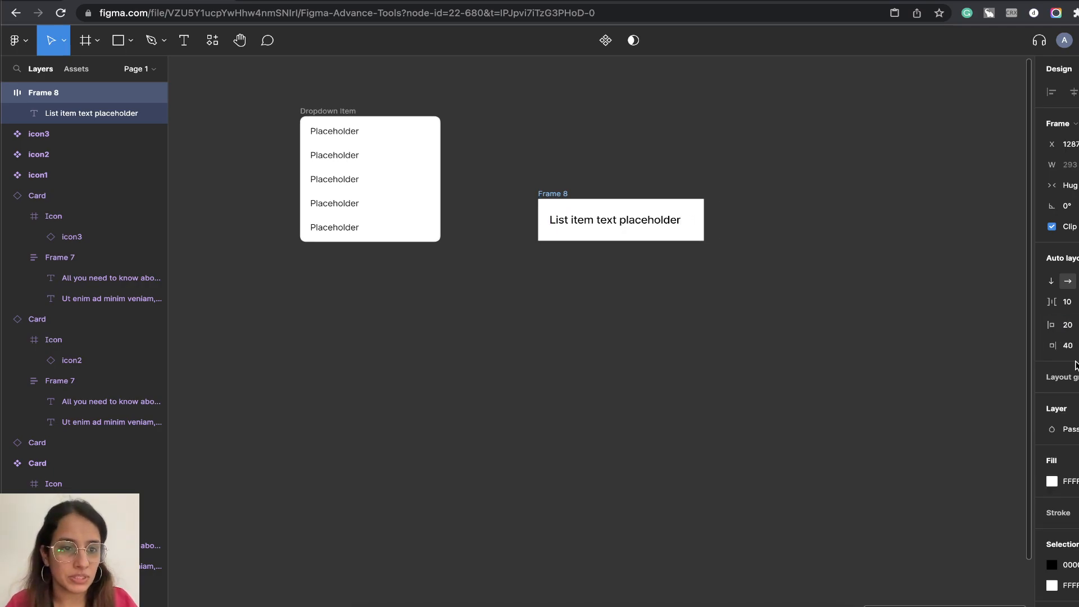
- Set the left padding of Frame 8 to 40 and the right padding to 60
click(1078, 332)
text(40)
key(Return)
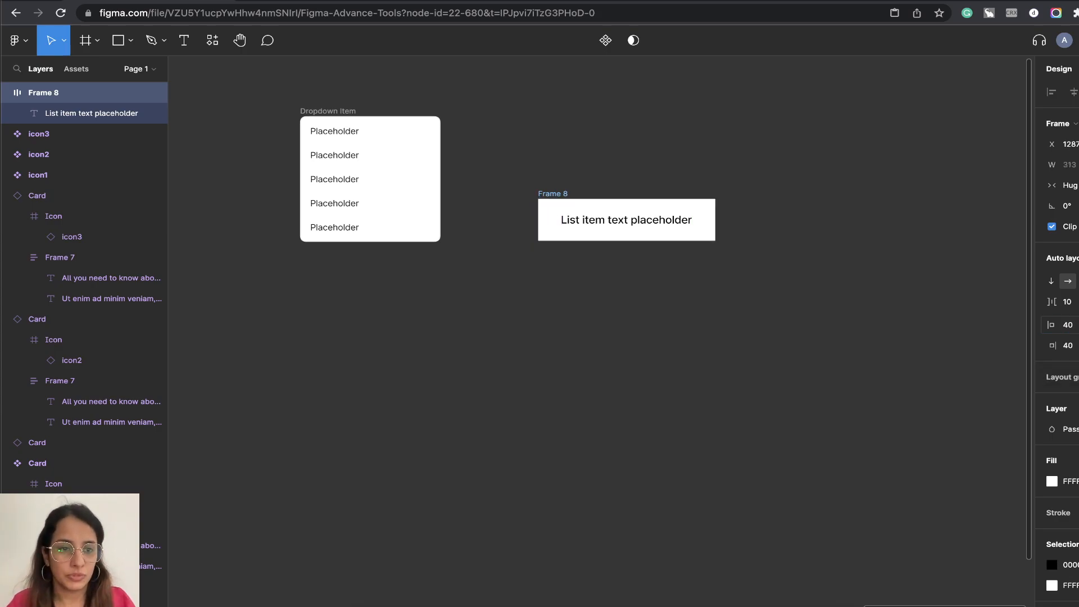
click(1075, 346)
text(60)
key(Return)
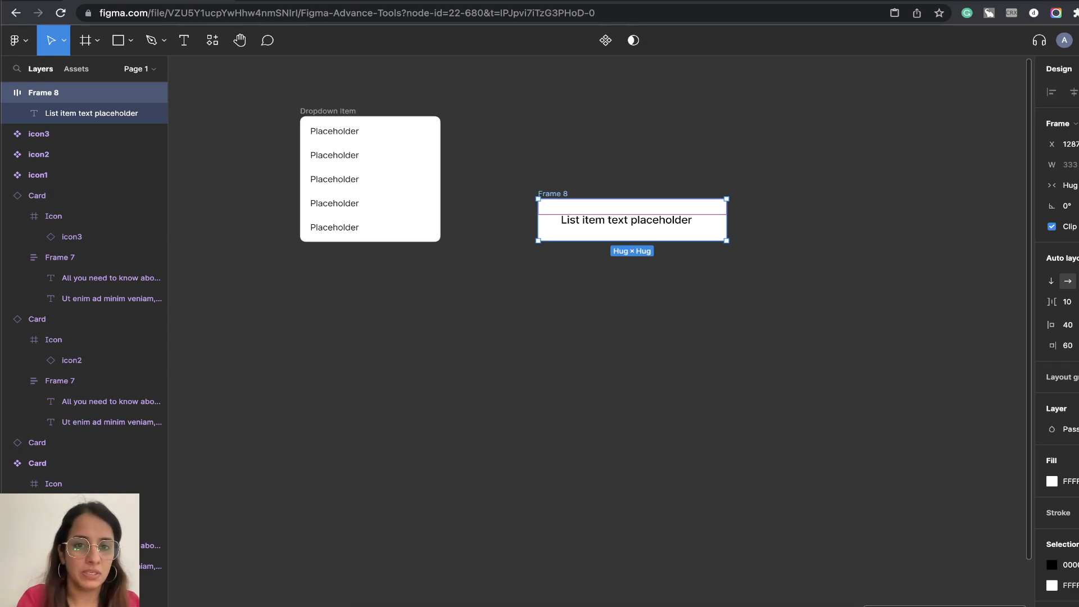
- Reduce the top and bottom padding of Frame 8 by 10 each
key(shift+Down)
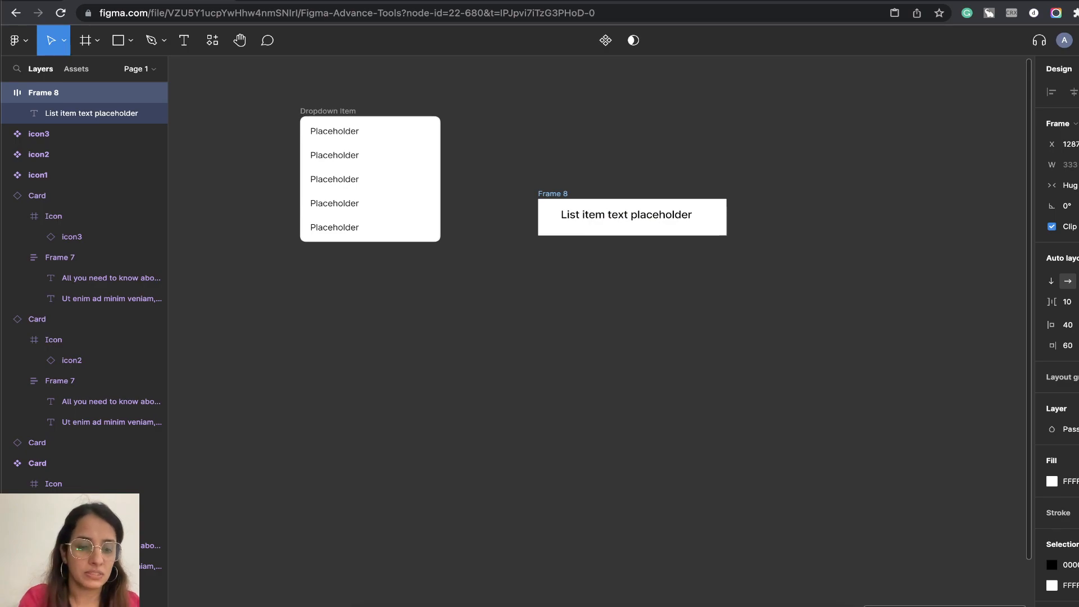
click(708, 314)
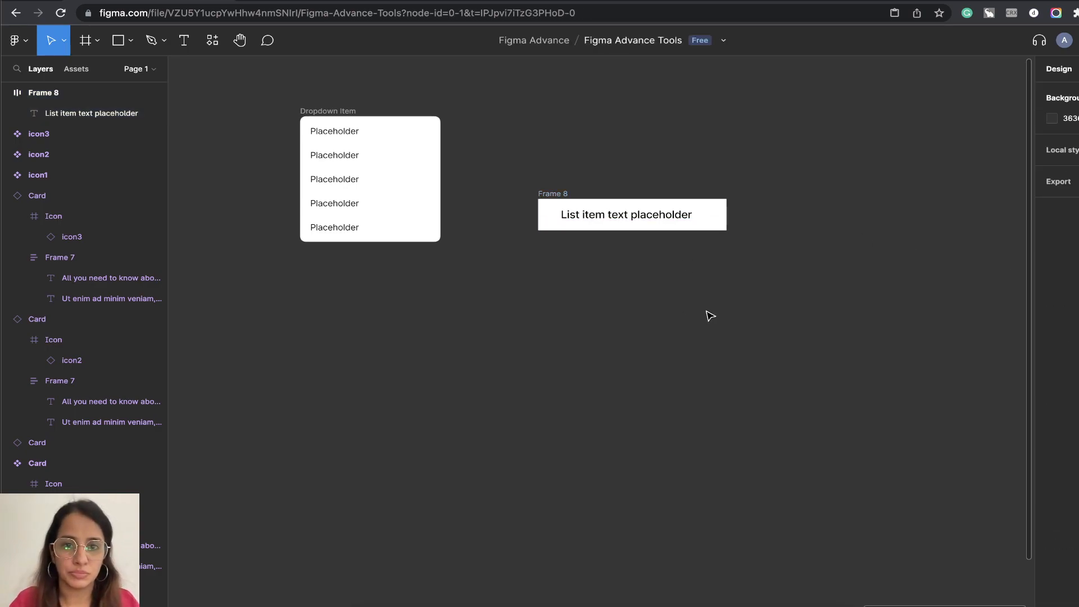
click(556, 195)
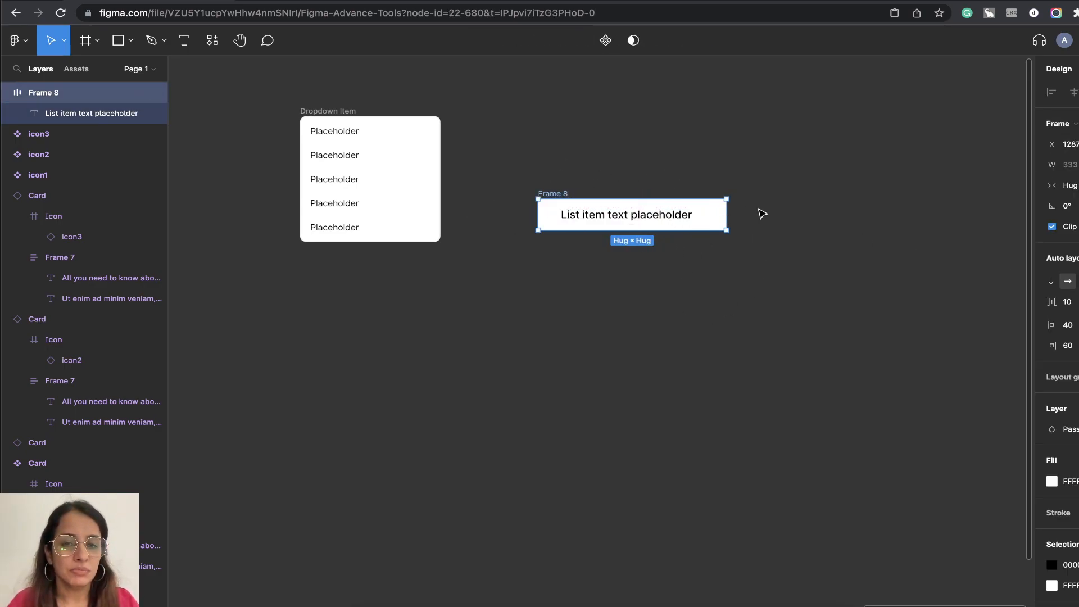
click(802, 228)
- Add an inside stroke to Frame 8 and set its colour to DEDEDE
click(561, 195)
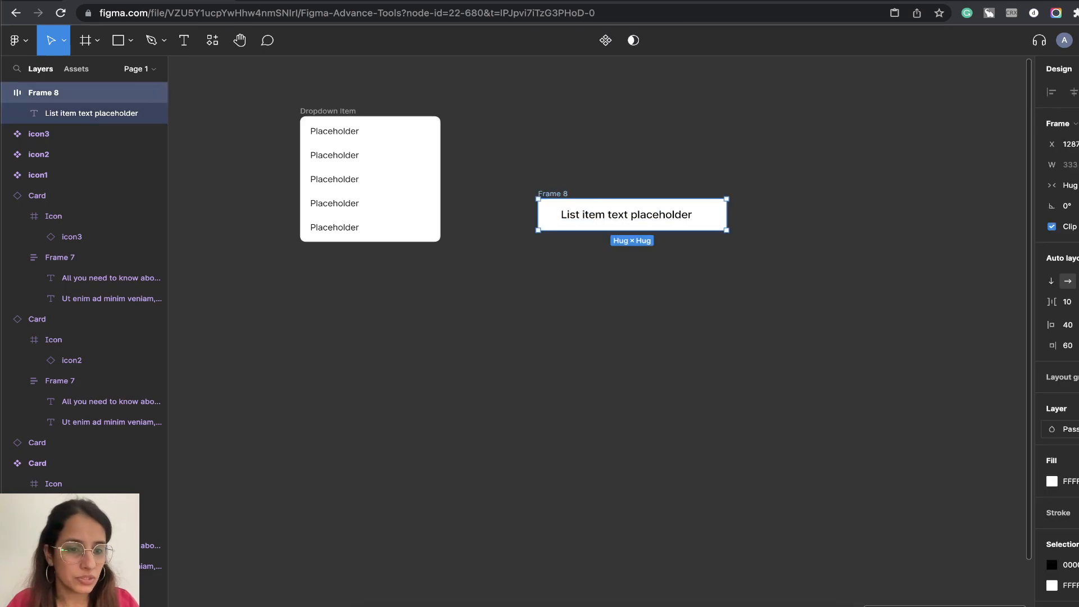
scroll(1057, 337, down, 3)
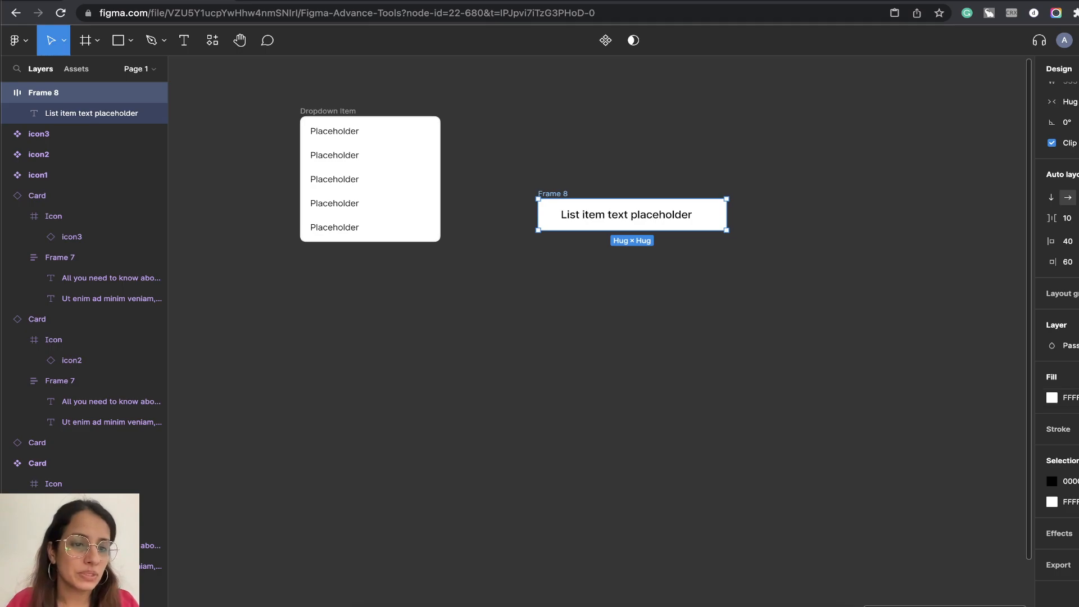
click(1075, 429)
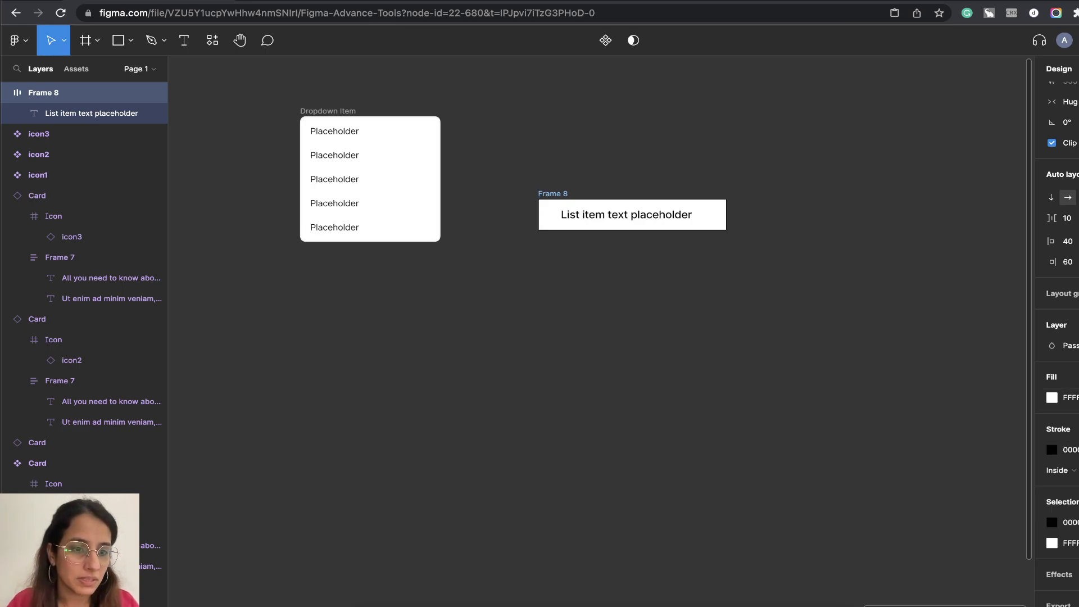
scroll(610, 200, up, 5)
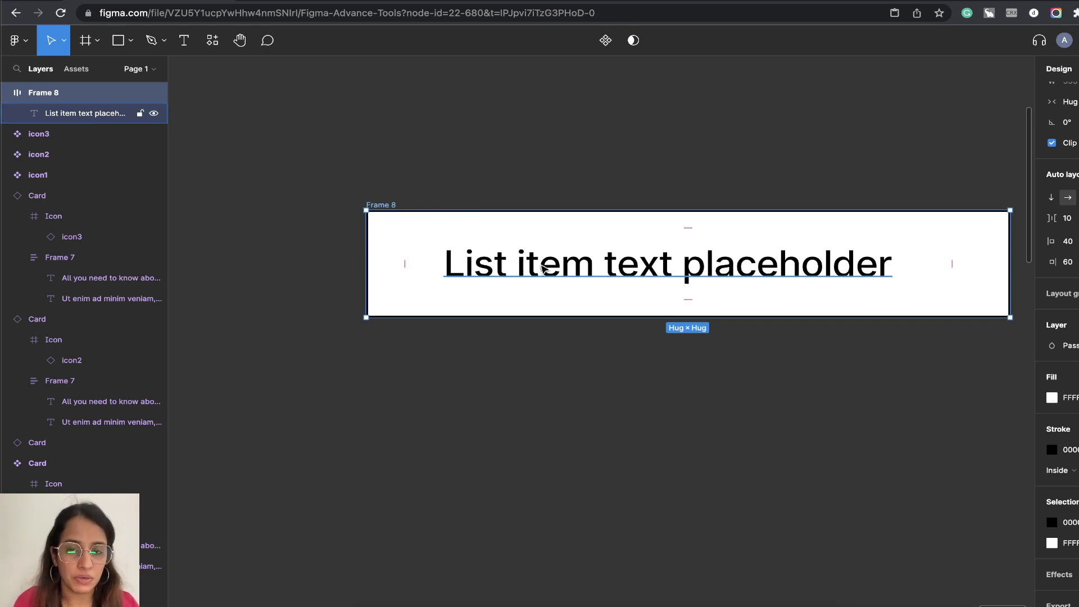
click(1052, 450)
text(DEDEDE)
key(Return)
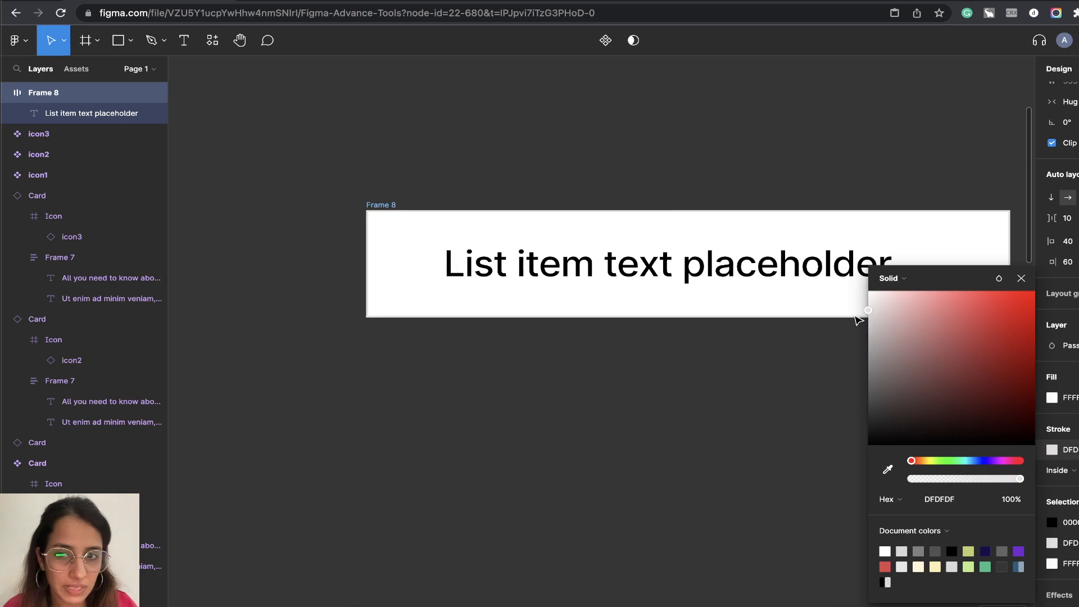
click(1022, 278)
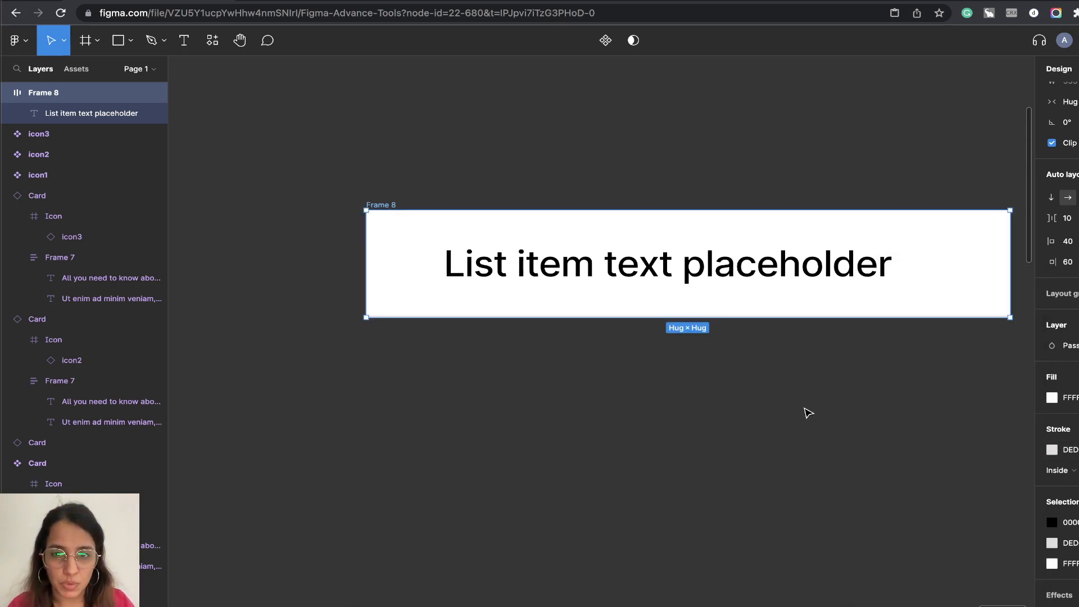
click(810, 413)
- Move Frame 8 up so it lines up with the top of the Dropdown Item list
scroll(870, 402, down, 5)
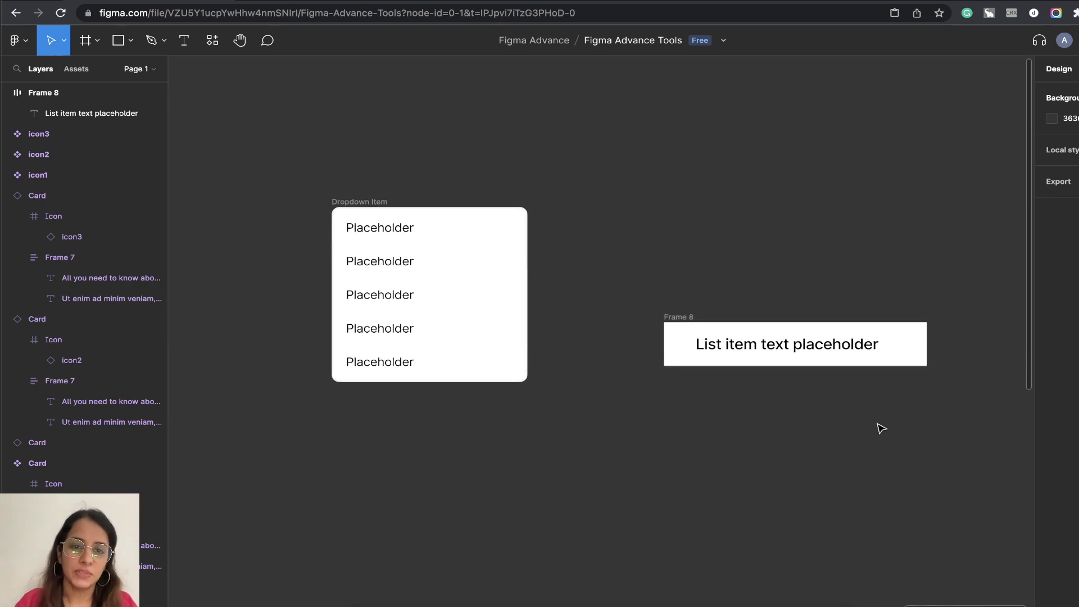
drag(881, 426, 836, 368)
click(638, 264)
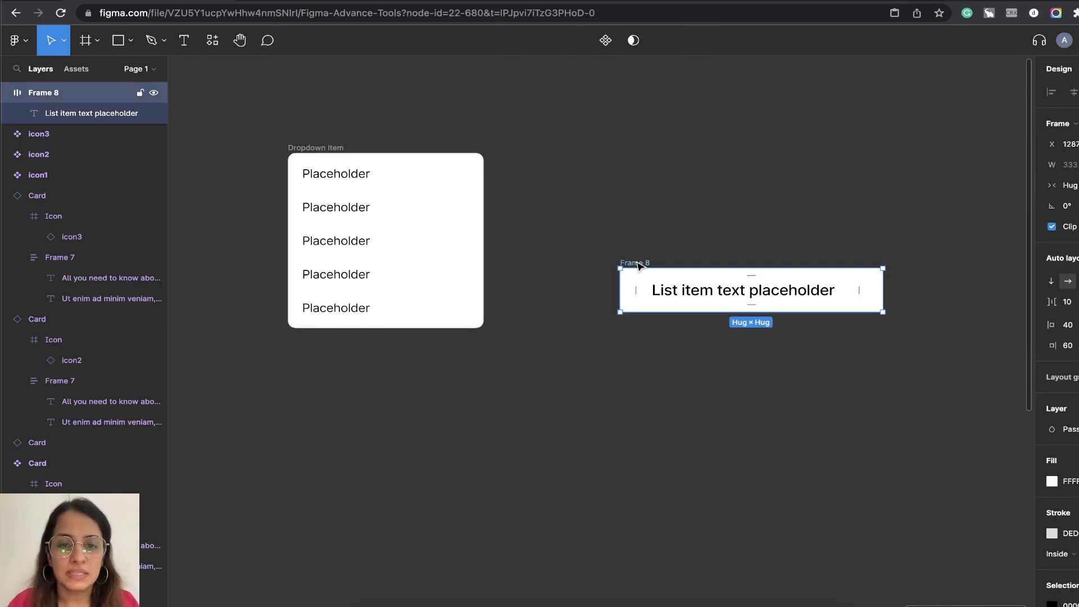
drag(643, 263, 601, 148)
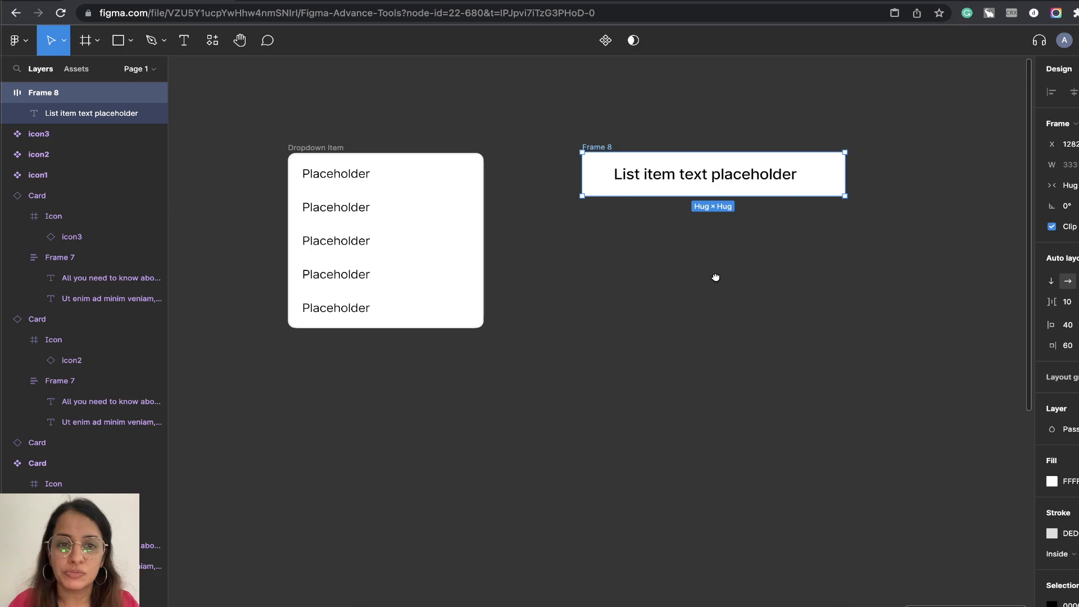
drag(719, 277, 598, 265)
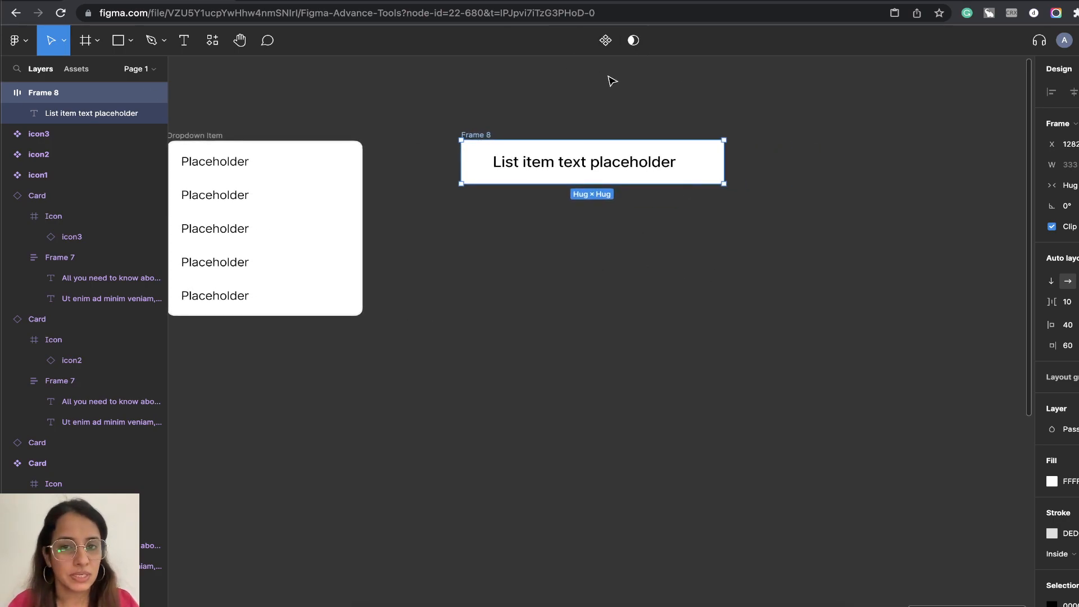
- Turn Frame 8 into a main component and rename it Dropdown_ListItem
click(605, 40)
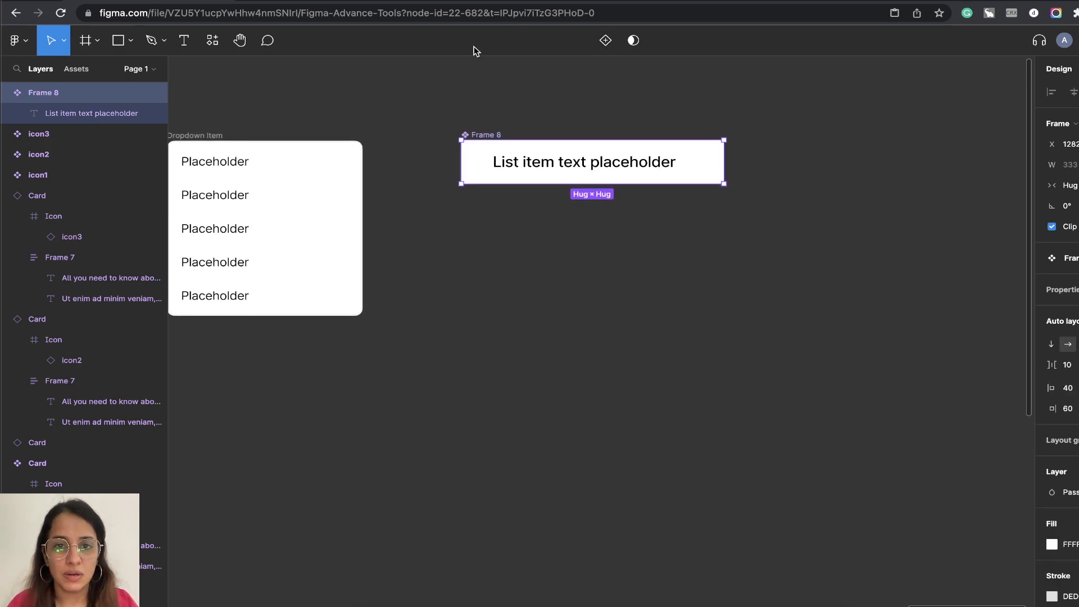
double_click(41, 94)
text(DropdownlistItem)
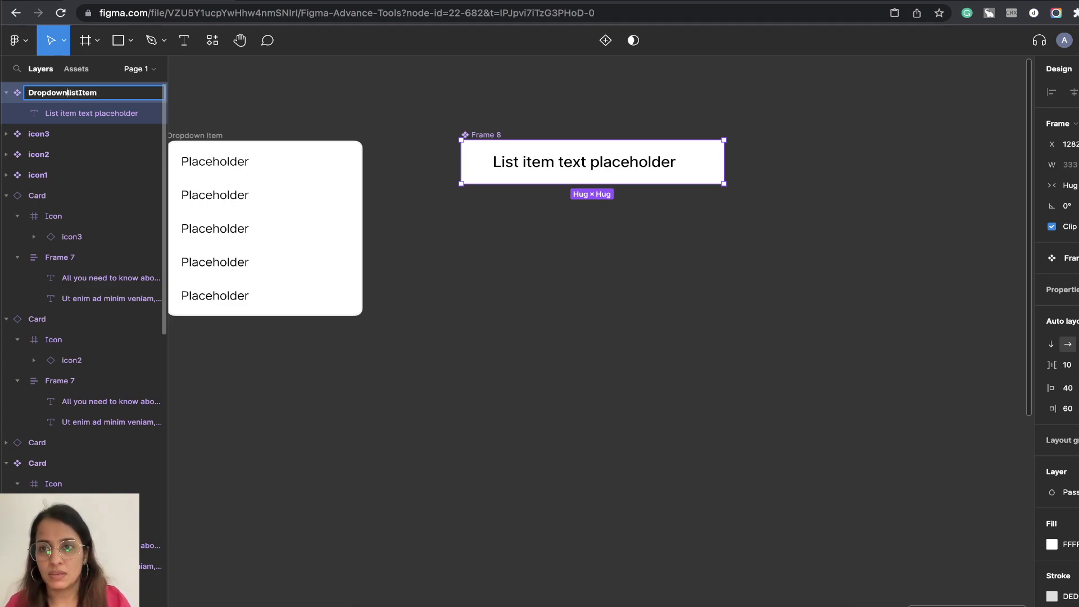
text(_)
key(Delete)
text(L)
key(Return)
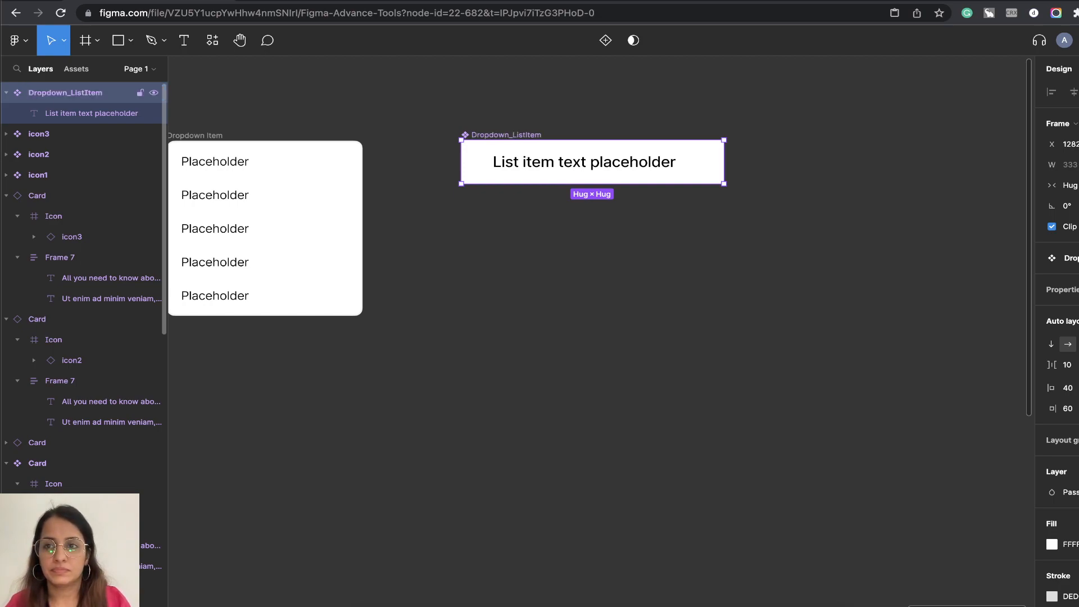
- Place an instance of the Dropdown_ListItem component on the empty canvas below and to the right of the main component
drag(502, 167, 687, 358)
scroll(687, 358, right, 8)
scroll(687, 358, down, 5)
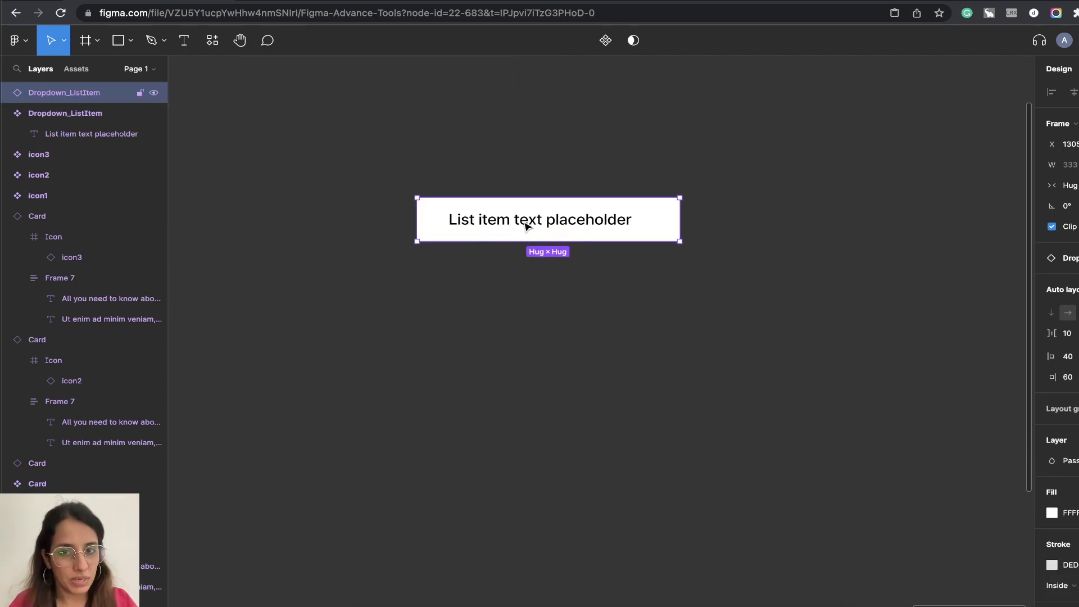
- Duplicate the instance repeatedly straight downward to form a gapless vertical stack of seven list items
drag(549, 224, 552, 267)
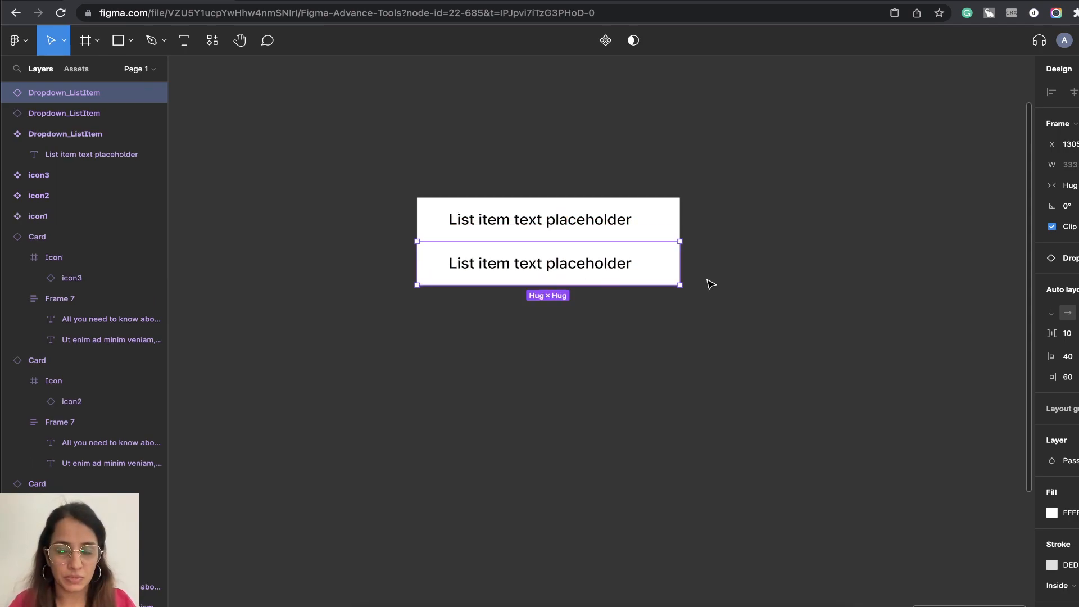
key(super+d)
key(super+d)
key(super+d)
key(super+d)
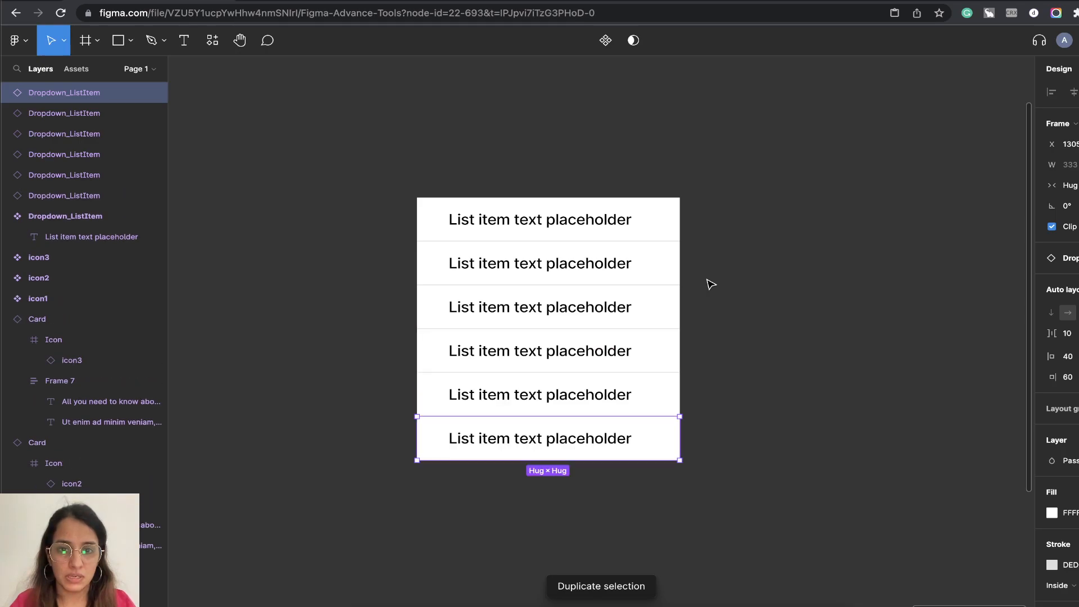
key(super+d)
click(441, 168)
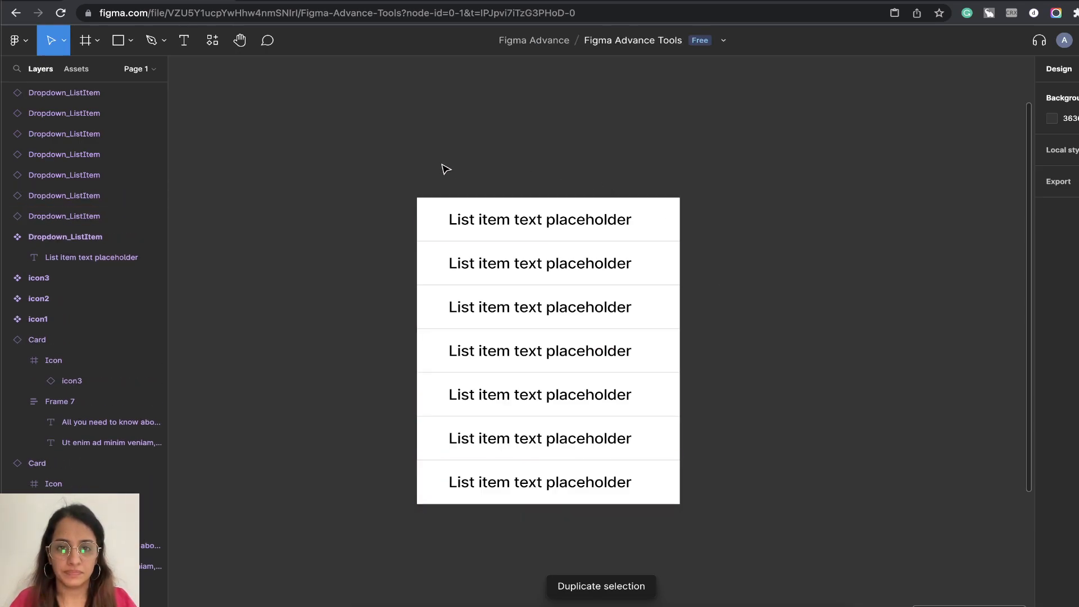
- Wrap the seven stacked Dropdown_ListItem instances together in one auto-layout frame
drag(362, 170, 625, 410)
drag(738, 510, 725, 534)
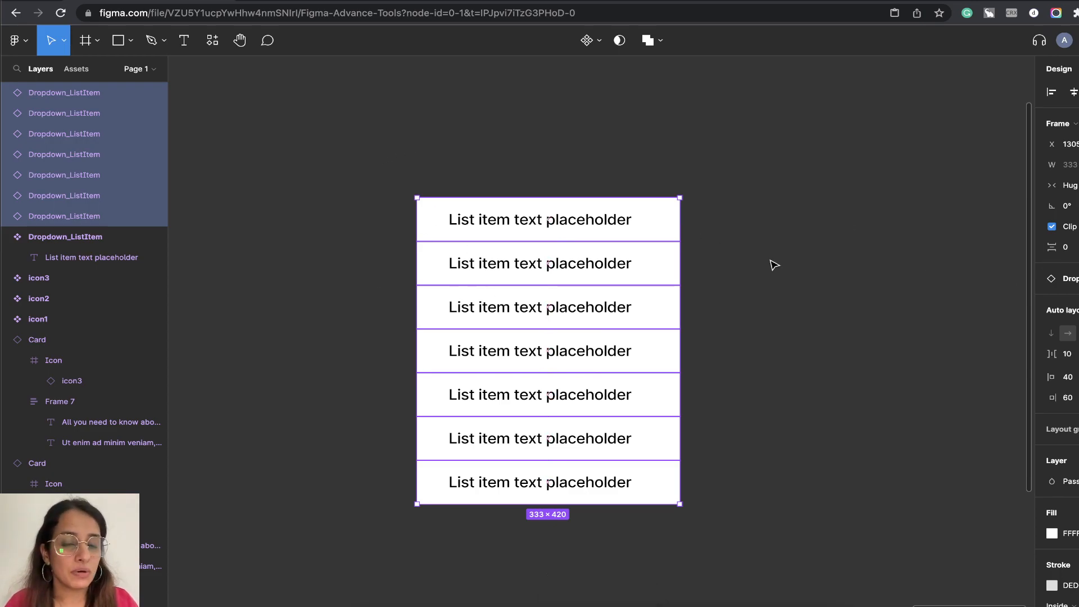
right_click(653, 254)
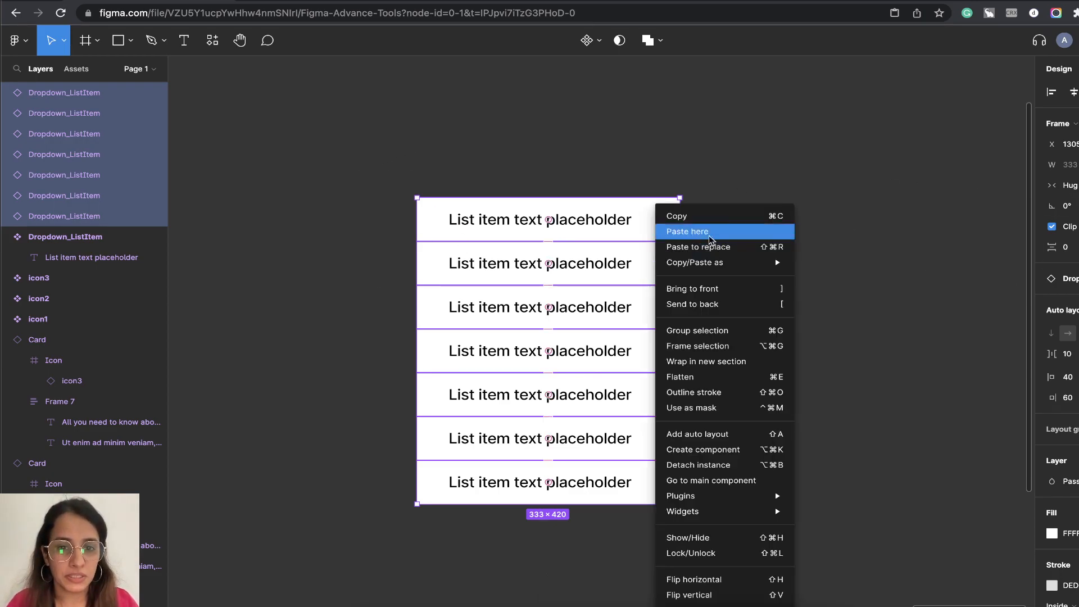
click(755, 434)
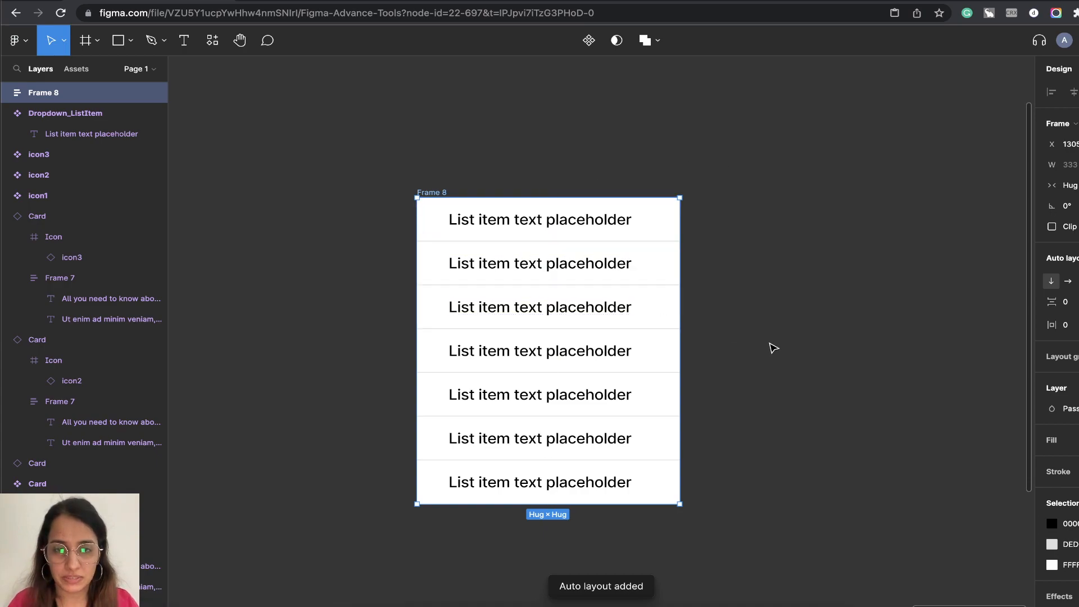
drag(570, 168, 658, 143)
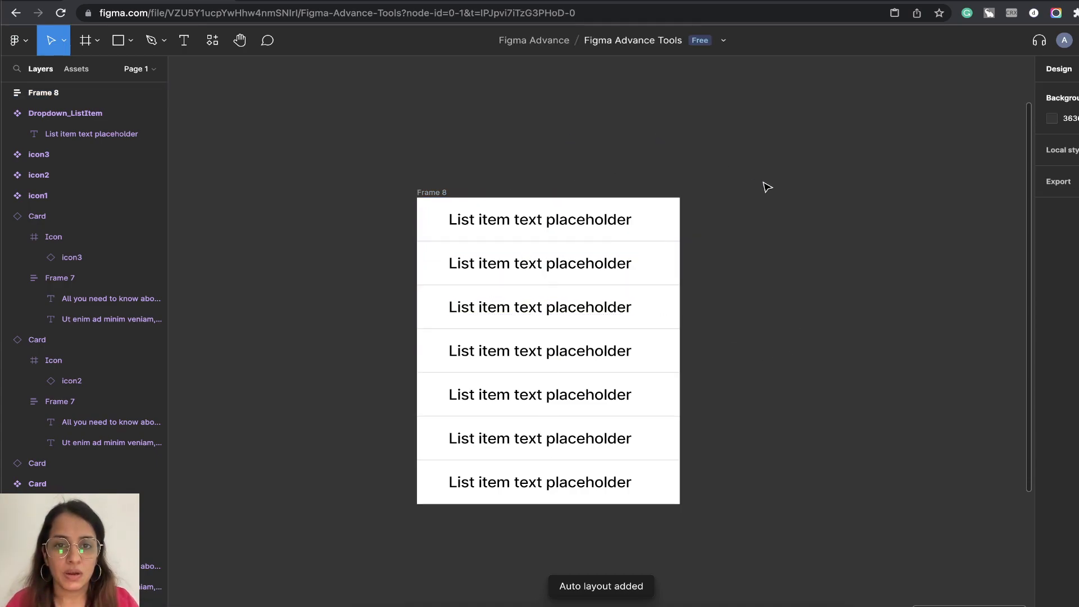
click(444, 192)
click(787, 232)
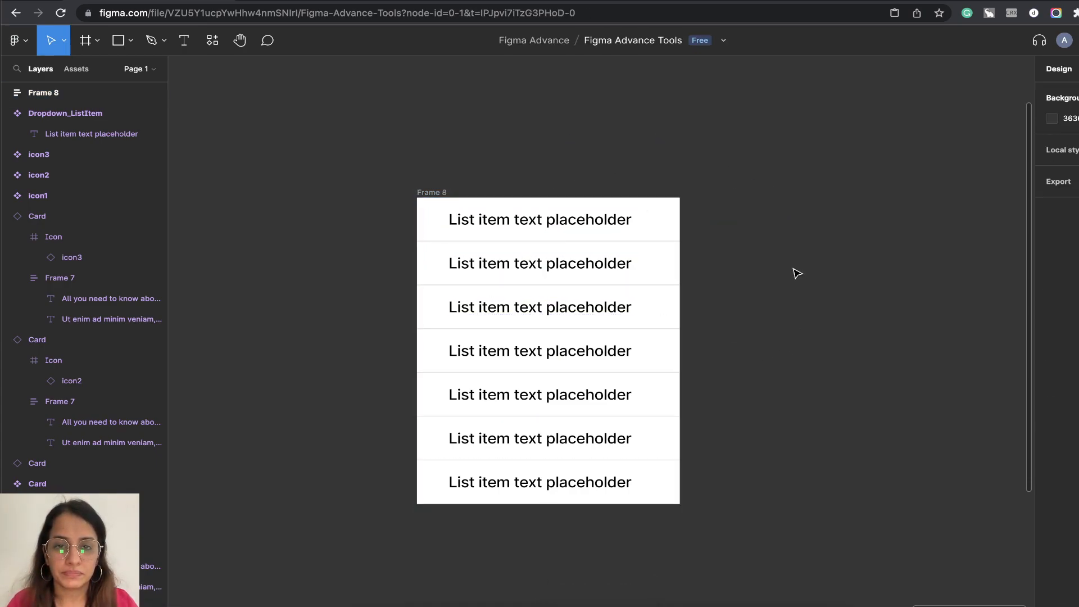
- Move the stacked list frame up beside the Dropdown_ListItem main component, to its right with the tops roughly level
drag(634, 159, 755, 191)
drag(553, 151, 585, 196)
click(412, 86)
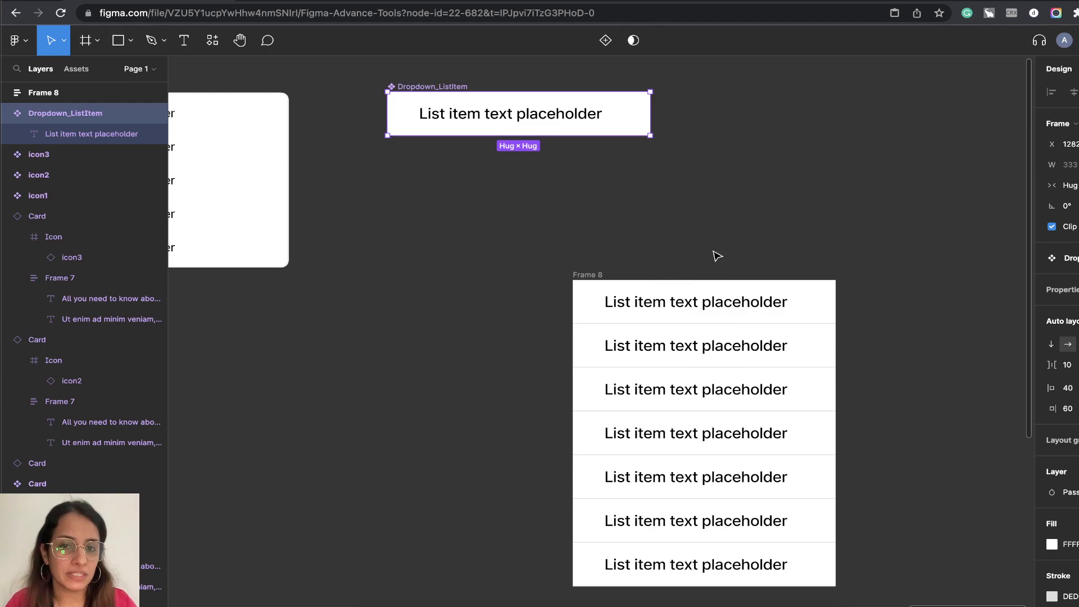
drag(716, 230, 545, 222)
drag(388, 228, 735, 583)
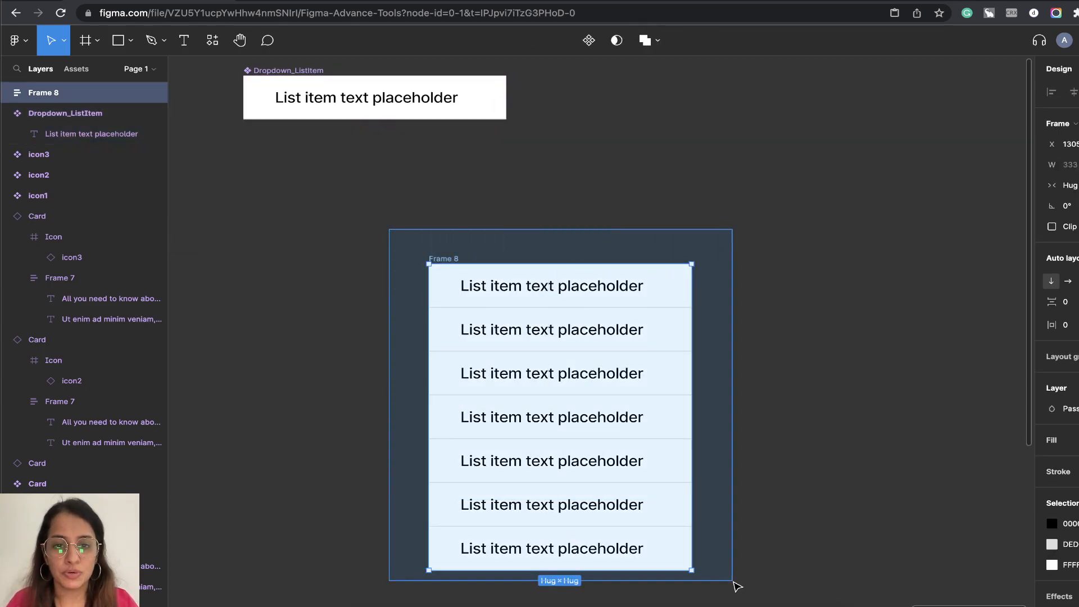
drag(578, 482, 692, 296)
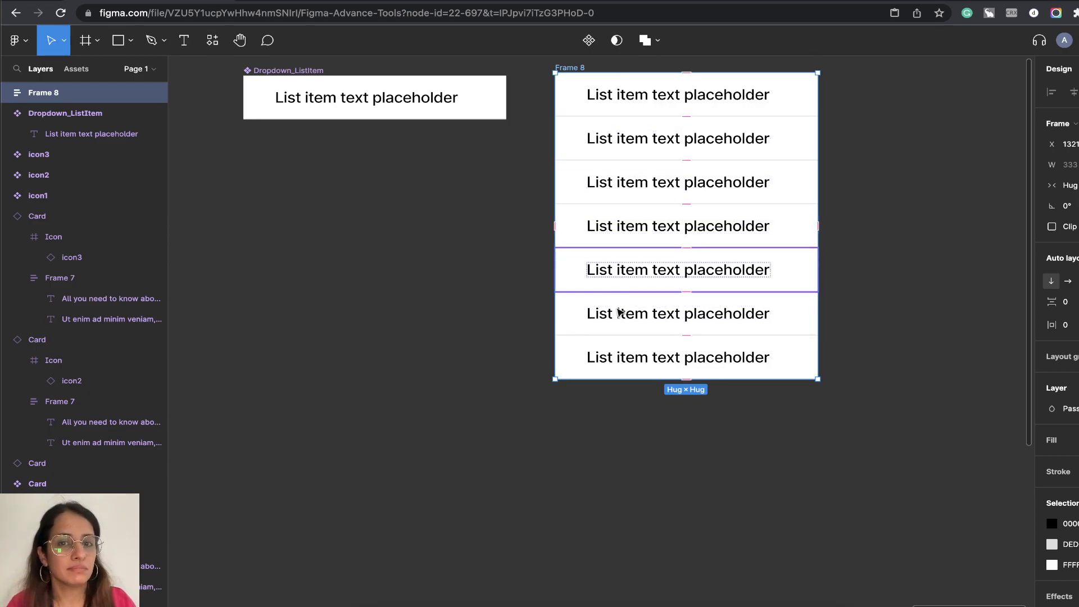
click(827, 464)
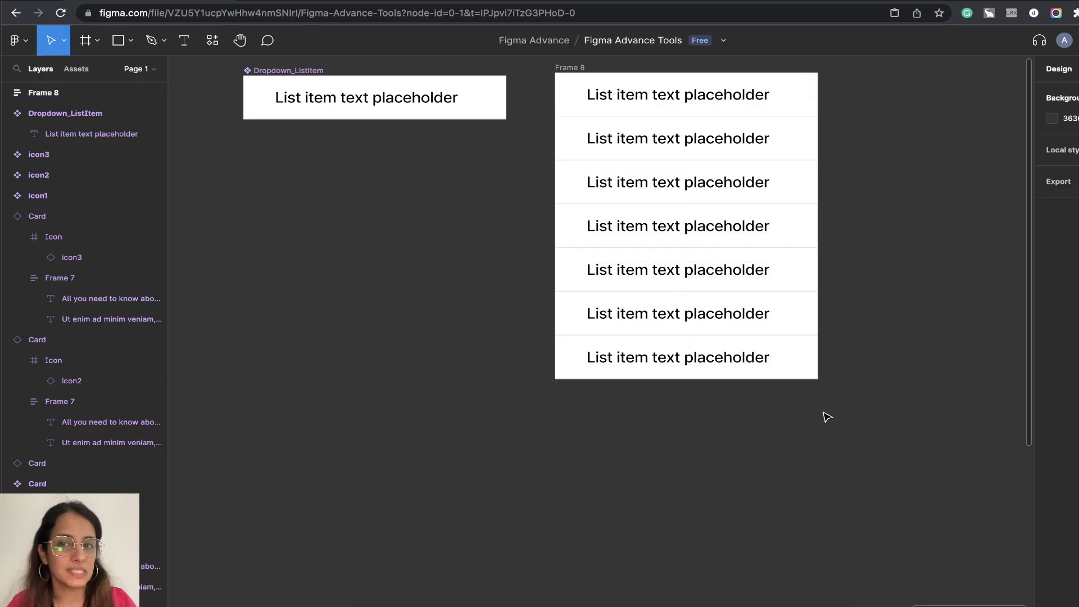
drag(868, 248, 820, 308)
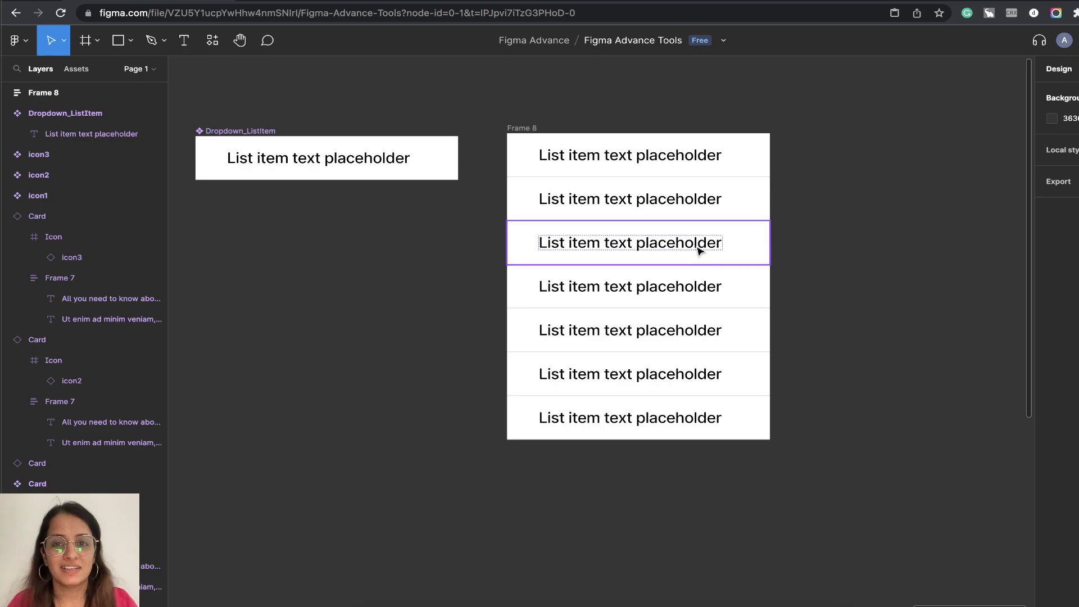